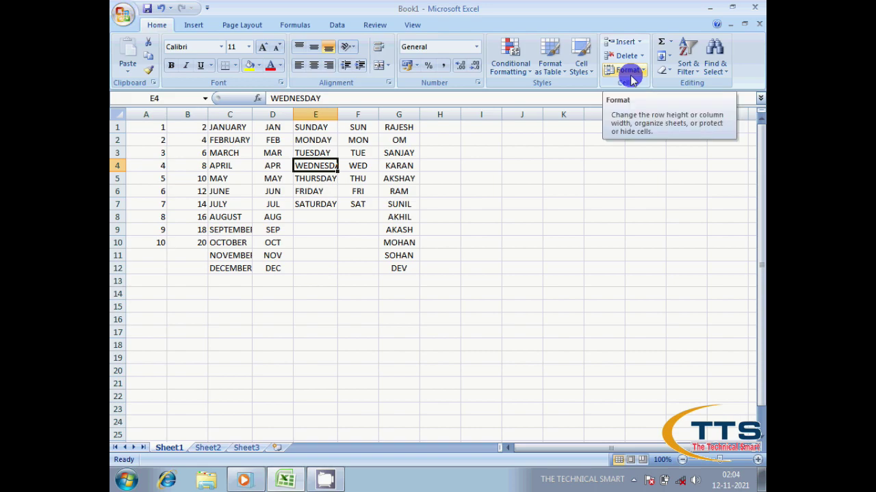
# - Set the width of column E, which holds the weekday names, to 12
pyautogui.click(636, 71)
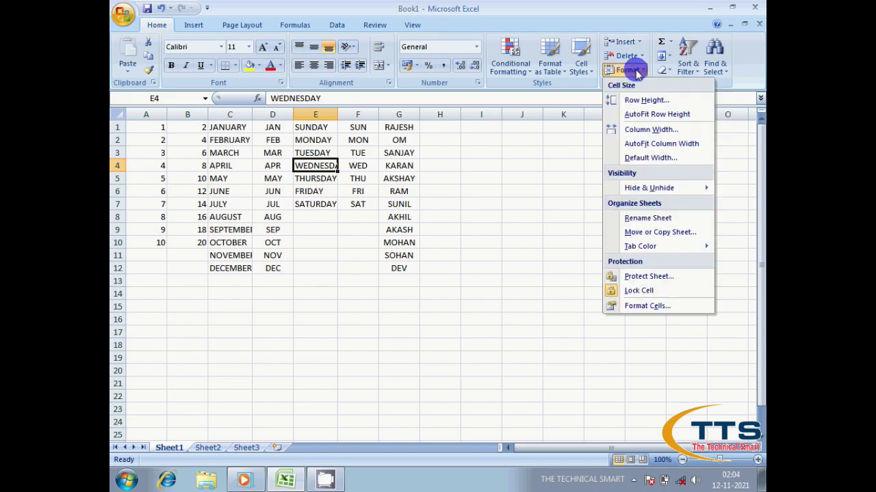
pyautogui.click(650, 130)
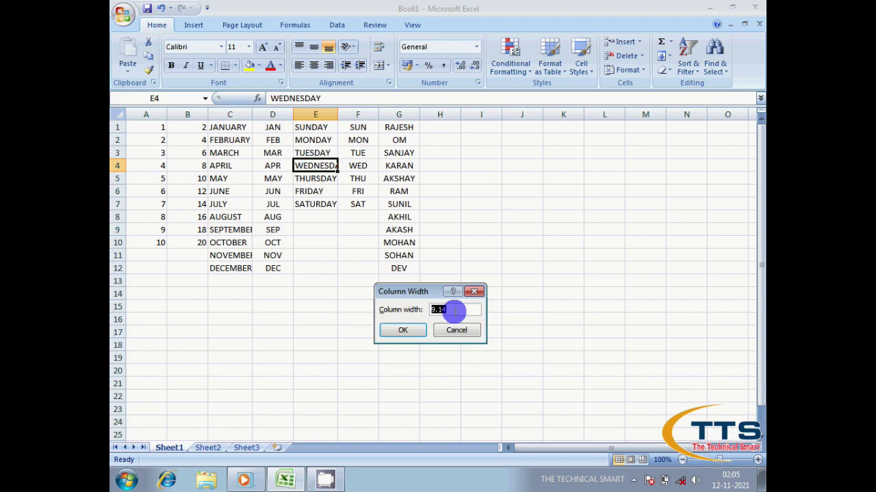
pyautogui.write('12')
pyautogui.click(409, 331)
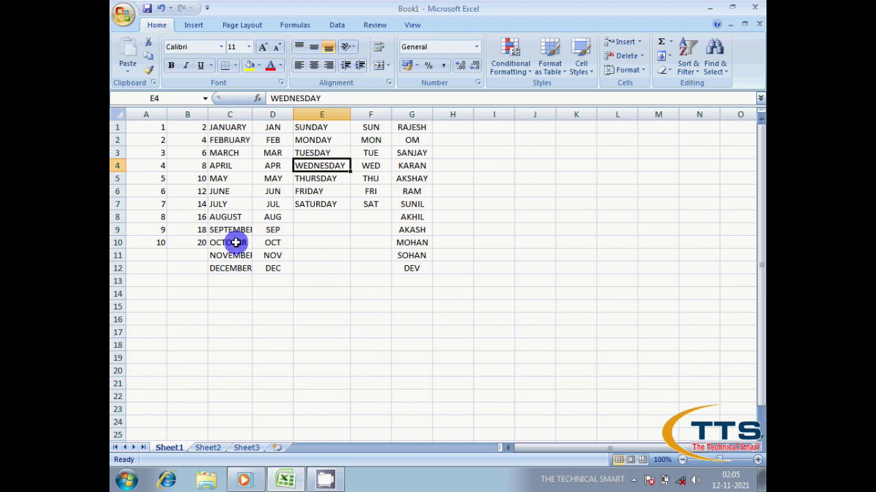
# - Widen the month-name column C by hand in stages until it is far wider than its longest entry
pyautogui.click(236, 242)
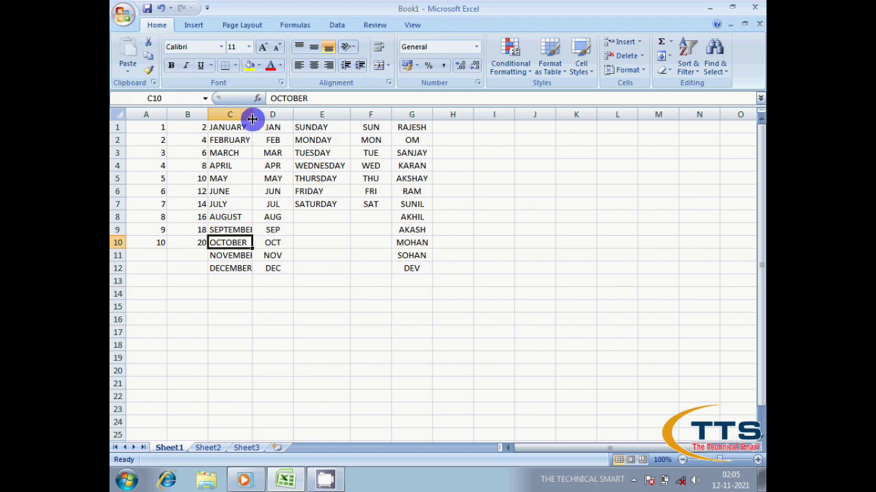
pyautogui.moveTo(252, 119); pyautogui.dragTo(262, 119)
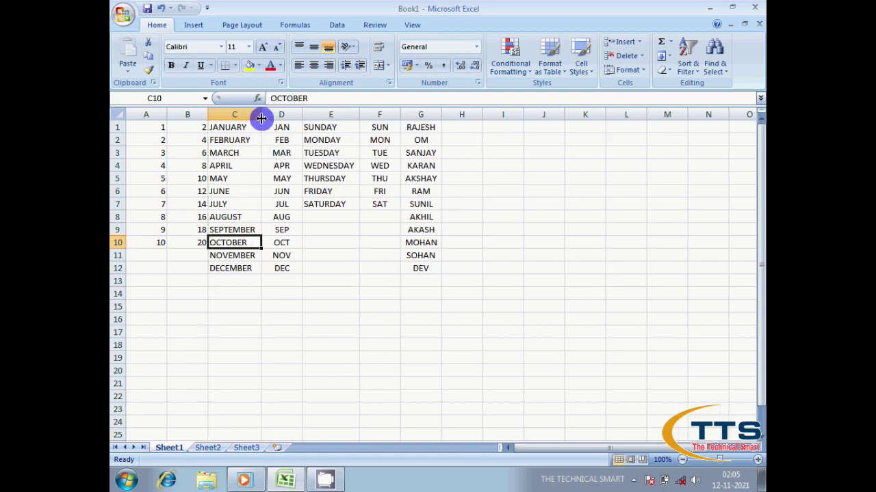
pyautogui.moveTo(261, 118); pyautogui.dragTo(279, 114)
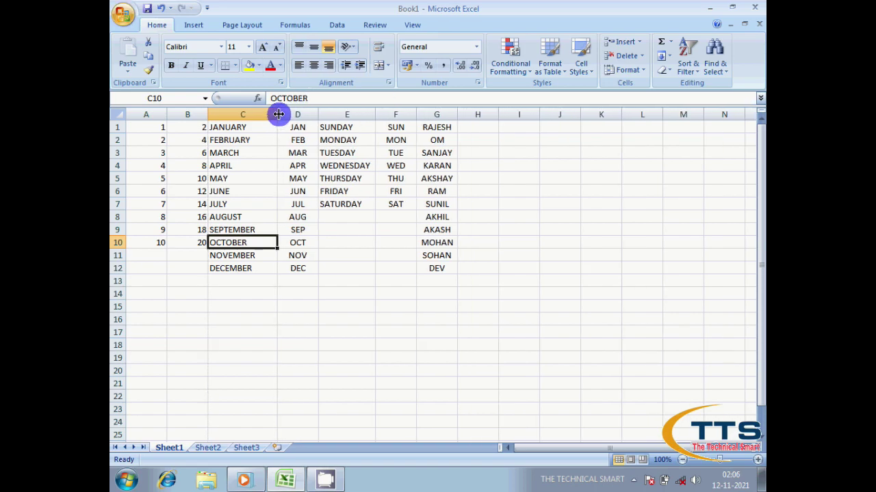
pyautogui.moveTo(276, 117); pyautogui.dragTo(323, 136)
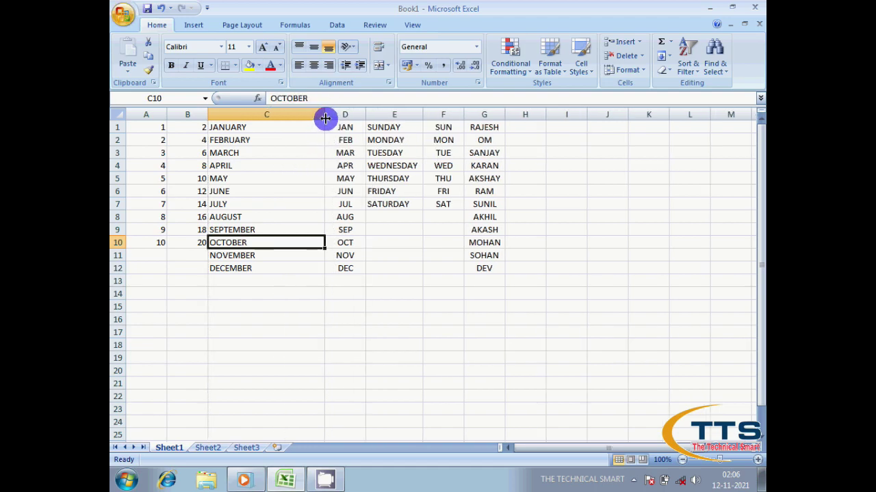
# - AutoFit the width of column C to the SEPTEMBER entry in C9
pyautogui.click(277, 153)
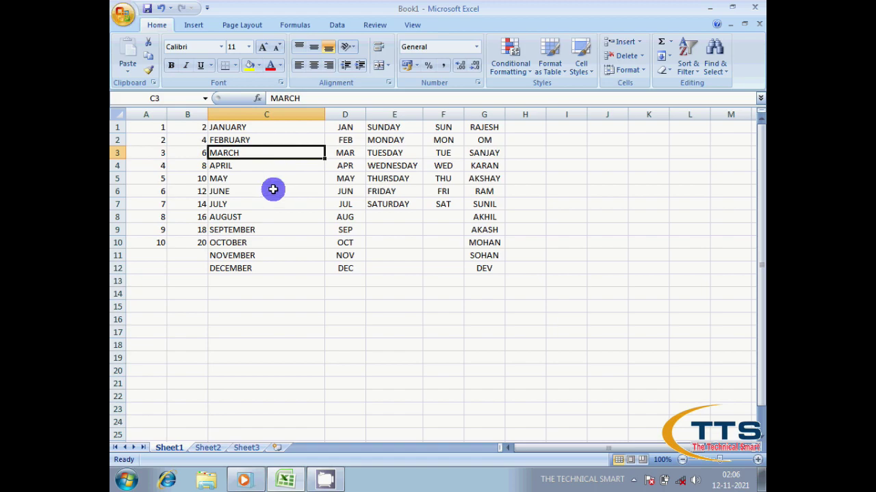
pyautogui.click(256, 227)
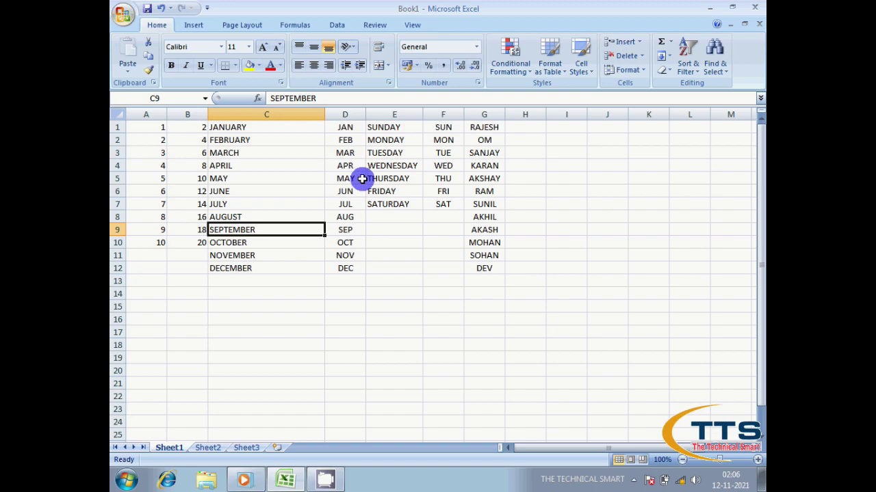
pyautogui.click(643, 72)
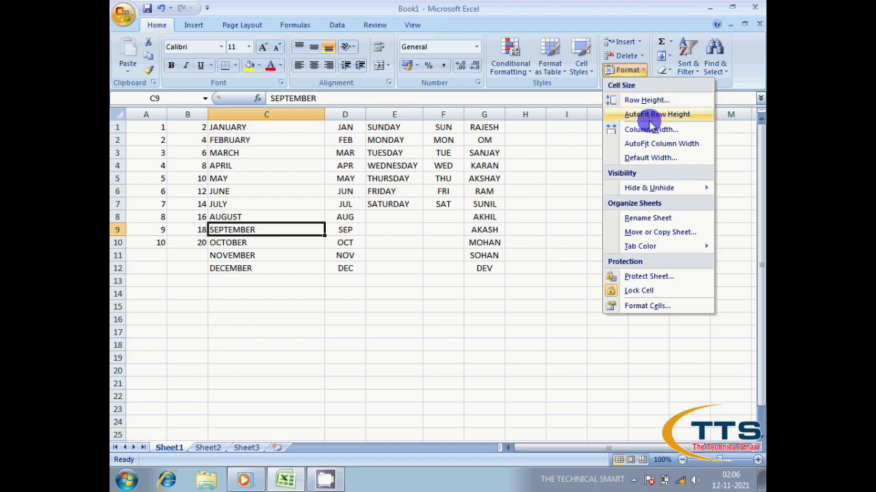
pyautogui.click(679, 147)
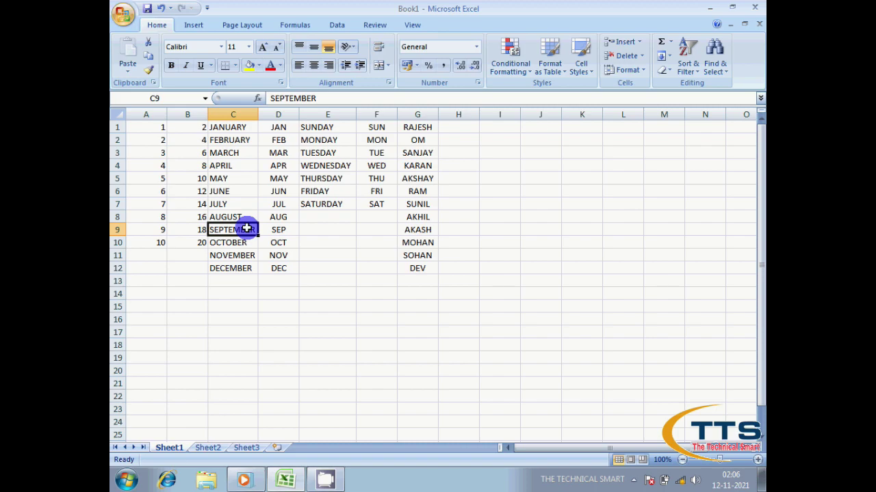
# - Resize row 1 by hand, first making it much taller and then reducing its height to about 18
pyautogui.click(141, 129)
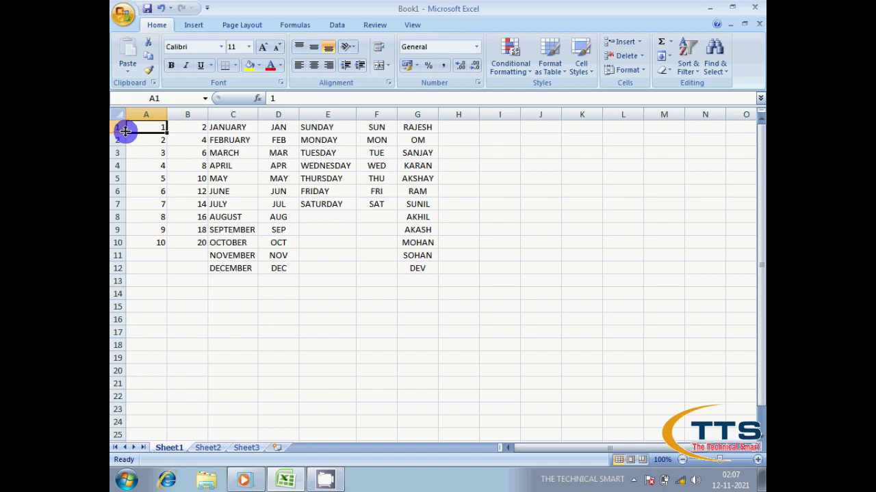
pyautogui.moveTo(125, 130); pyautogui.dragTo(129, 150)
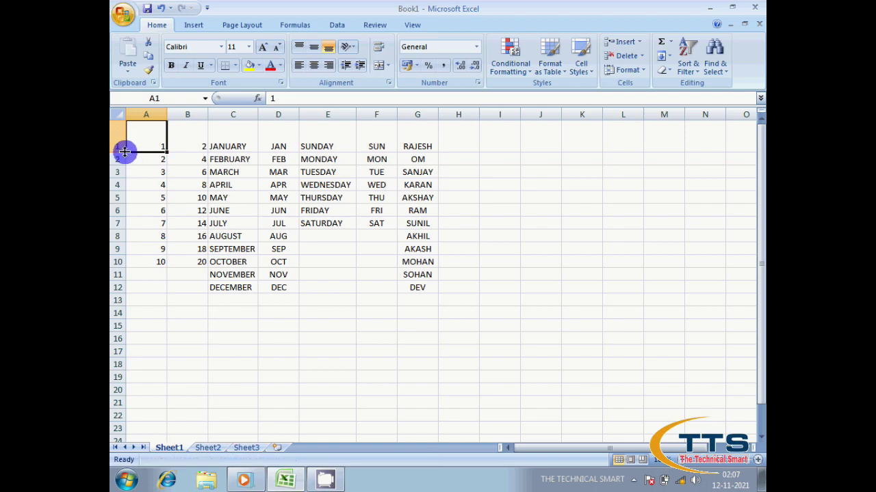
pyautogui.moveTo(125, 151); pyautogui.dragTo(123, 131)
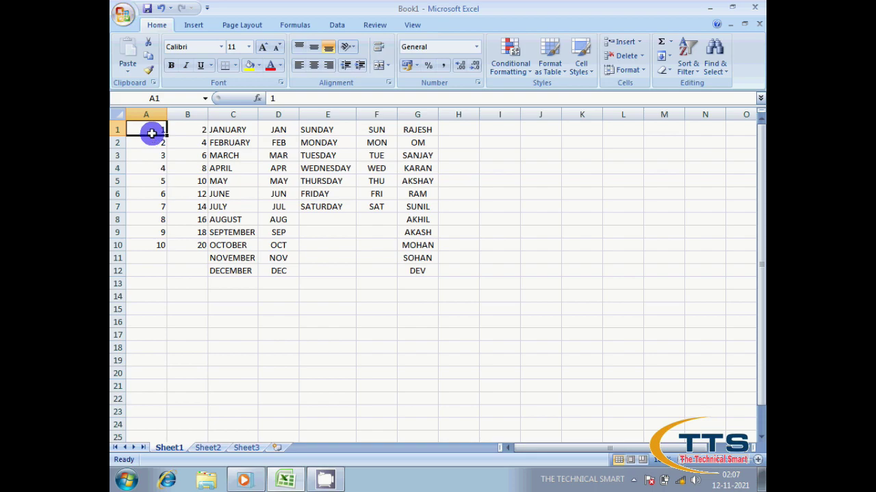
# - Set the height of row 1 to 25
pyautogui.click(642, 71)
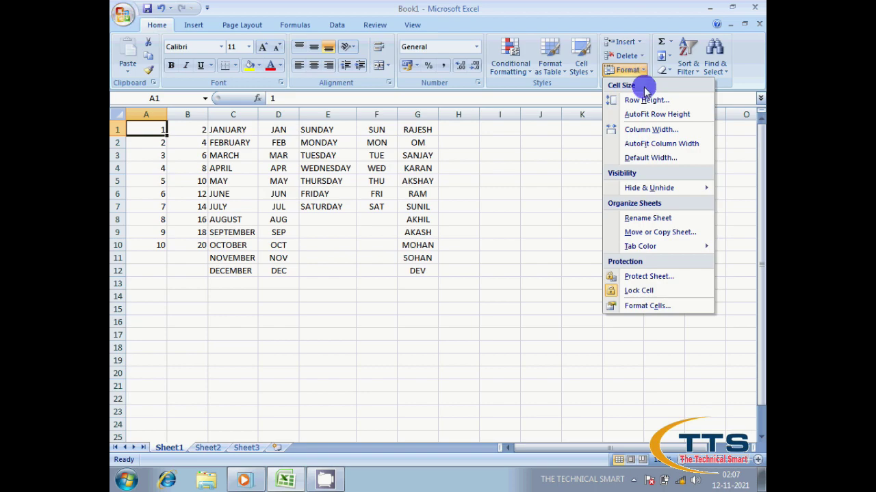
pyautogui.click(646, 100)
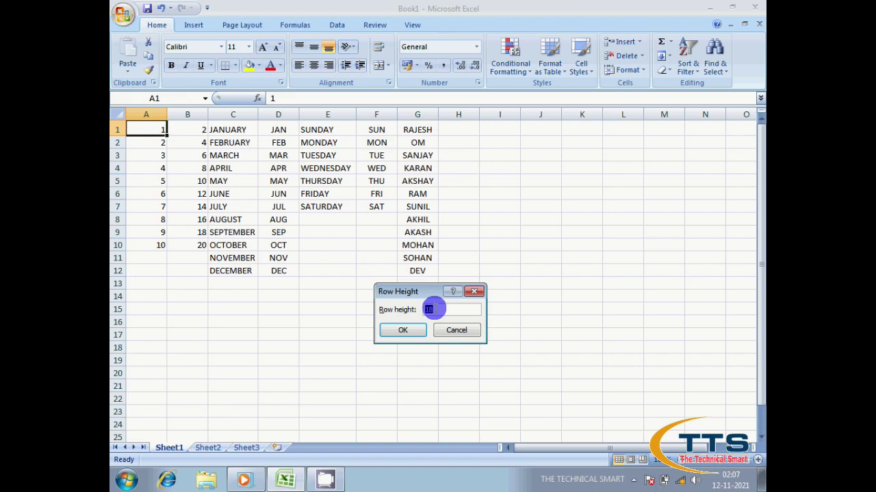
pyautogui.write('25')
pyautogui.click(404, 331)
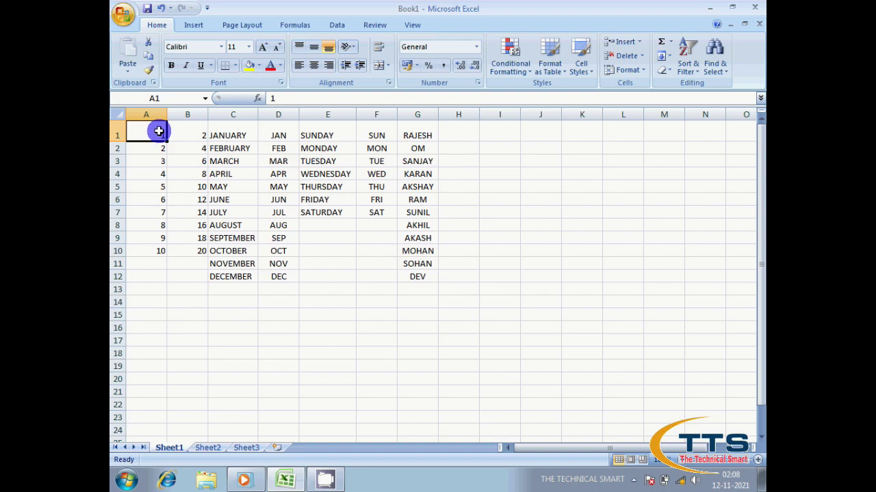
# - AutoFit the height of row 1 to its contents, starting from cell A1
pyautogui.click(180, 129)
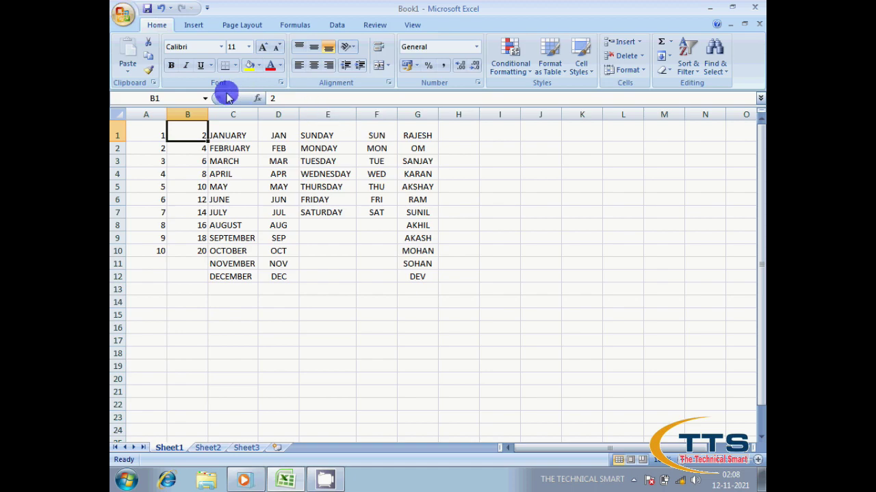
pyautogui.click(147, 137)
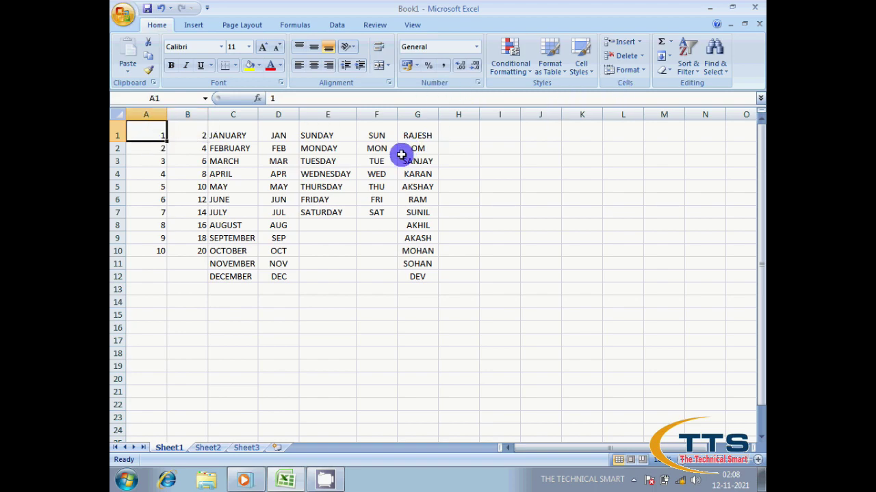
pyautogui.click(636, 71)
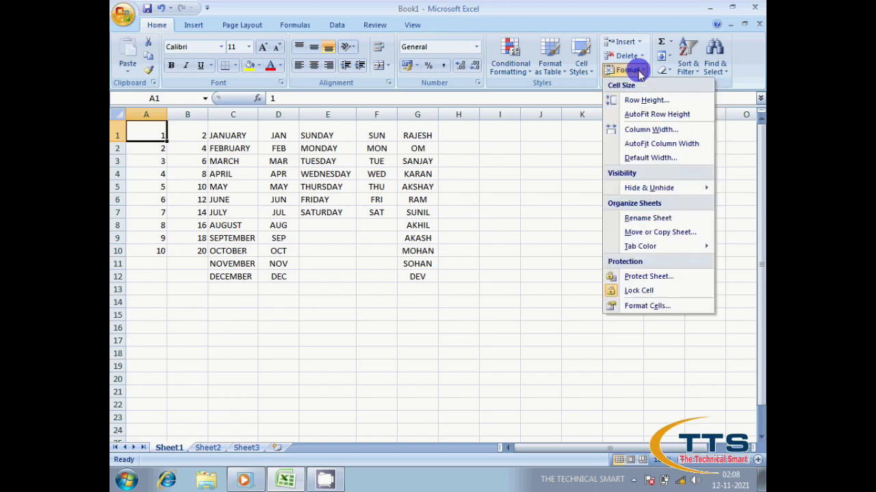
pyautogui.click(650, 115)
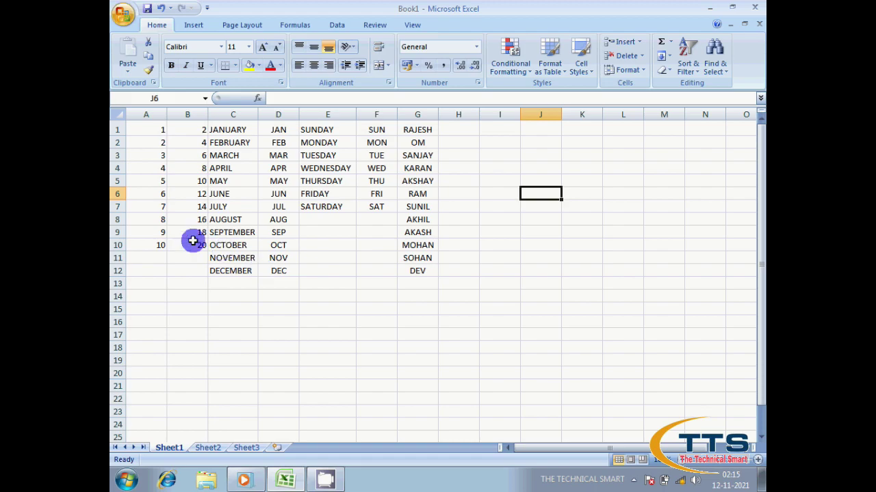
# - Hide column D, which contains the abbreviated month names
pyautogui.click(313, 185)
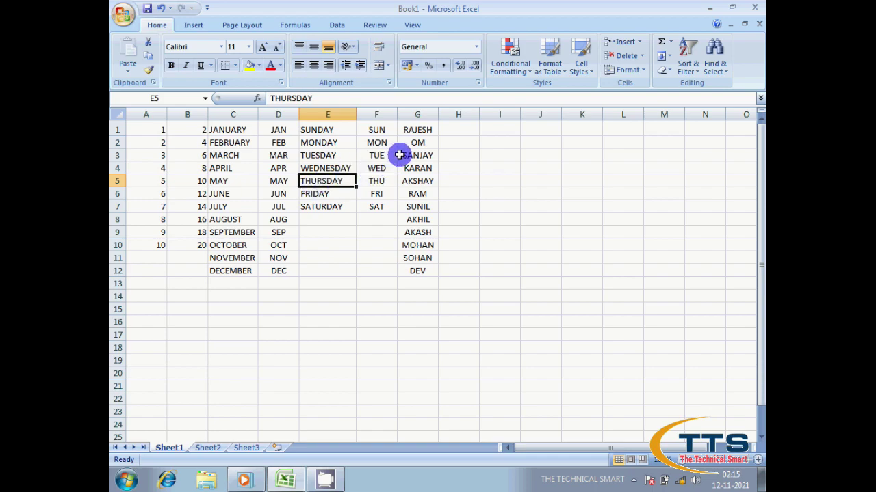
pyautogui.click(412, 115)
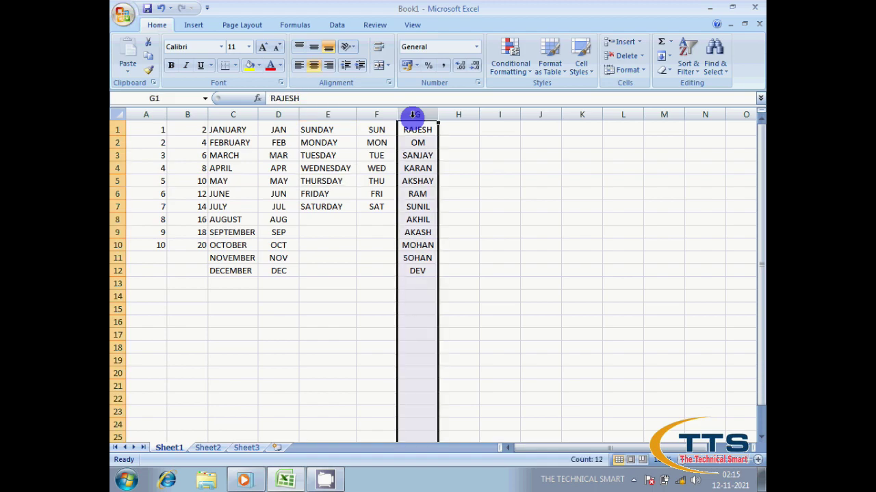
pyautogui.click(281, 114)
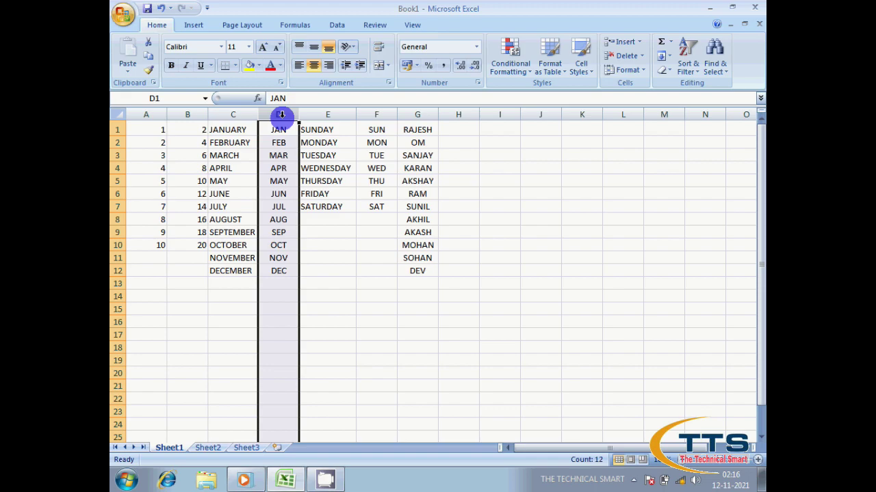
pyautogui.rightClick(281, 115)
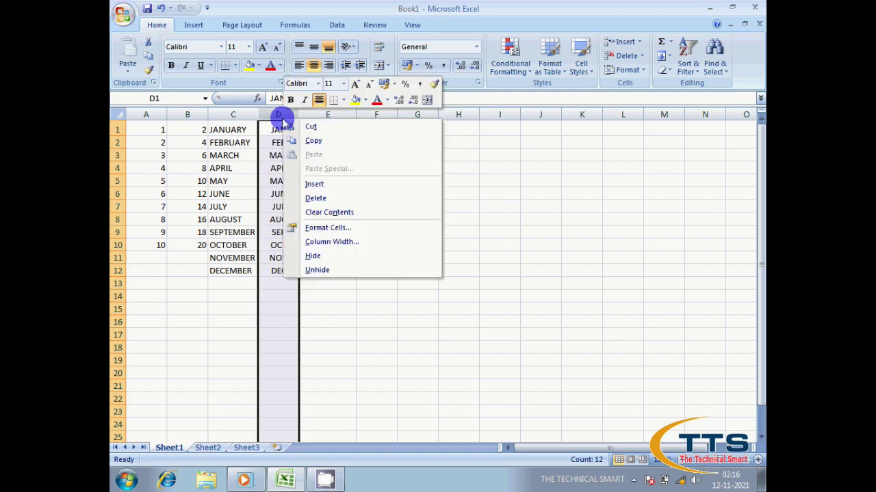
pyautogui.click(314, 258)
pyautogui.click(329, 157)
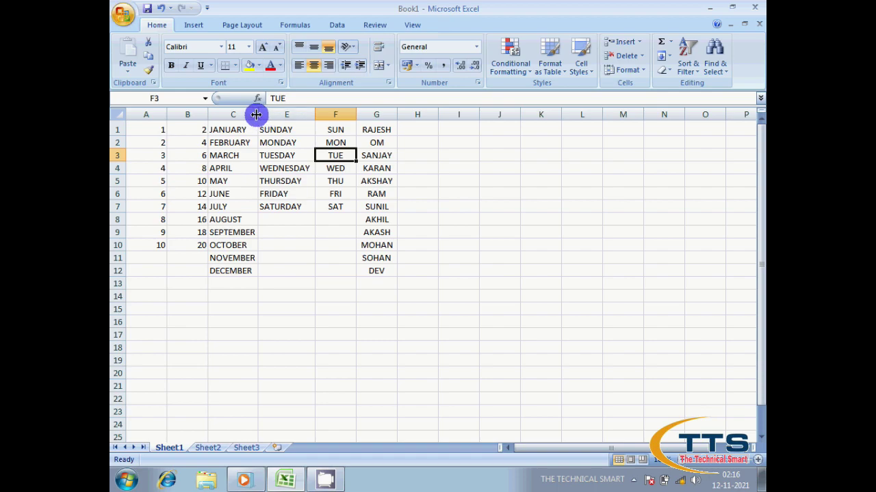
# - Hide column G, which contains the list of people's names
pyautogui.click(374, 115)
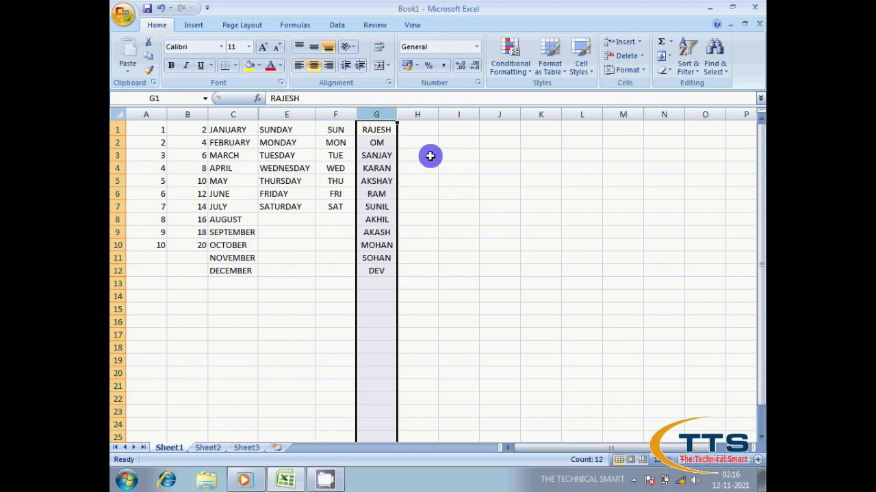
pyautogui.click(642, 69)
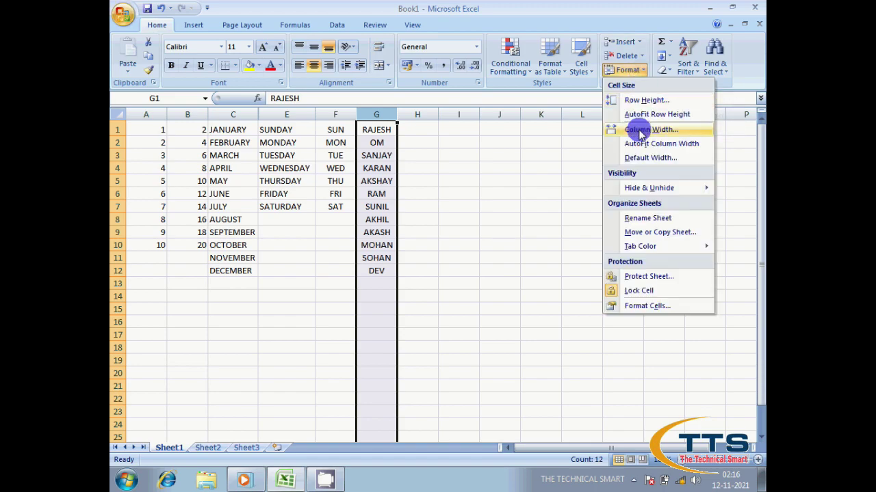
pyautogui.moveTo(636, 188)
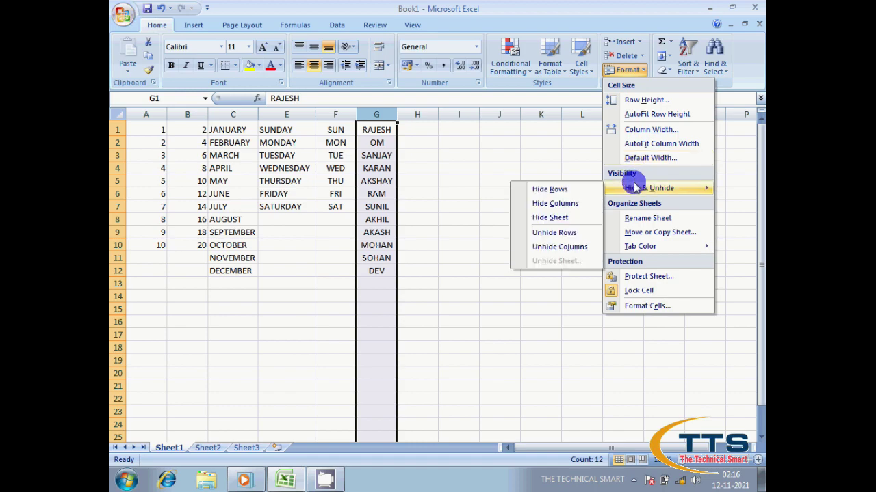
pyautogui.click(577, 207)
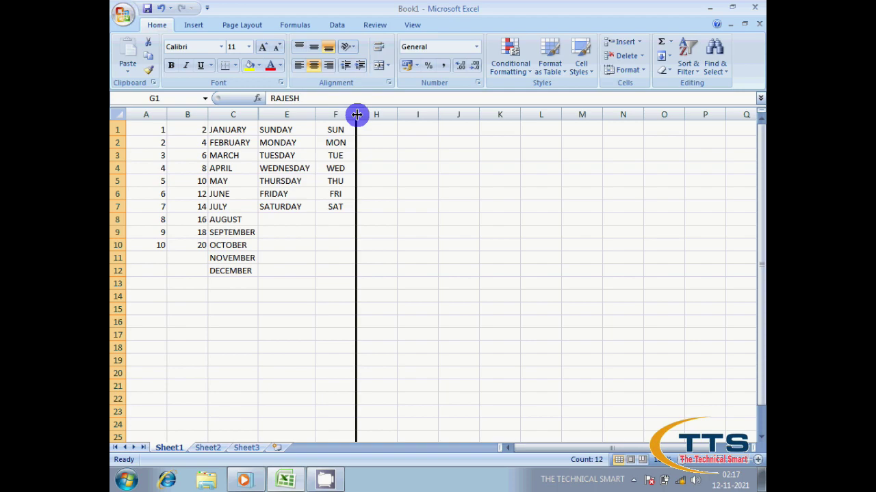
# - Unhide column G by selecting the neighbouring columns F through H, and clear the selection at cell J8
pyautogui.click(336, 114)
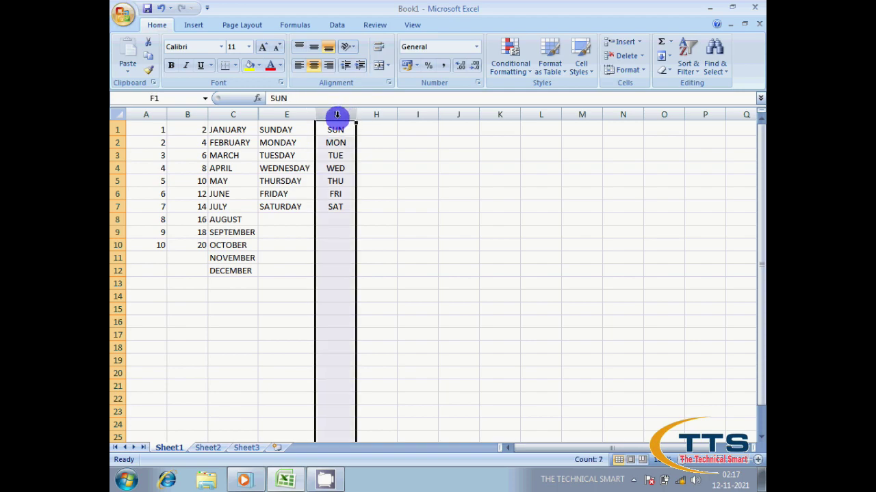
pyautogui.moveTo(337, 114); pyautogui.dragTo(365, 114)
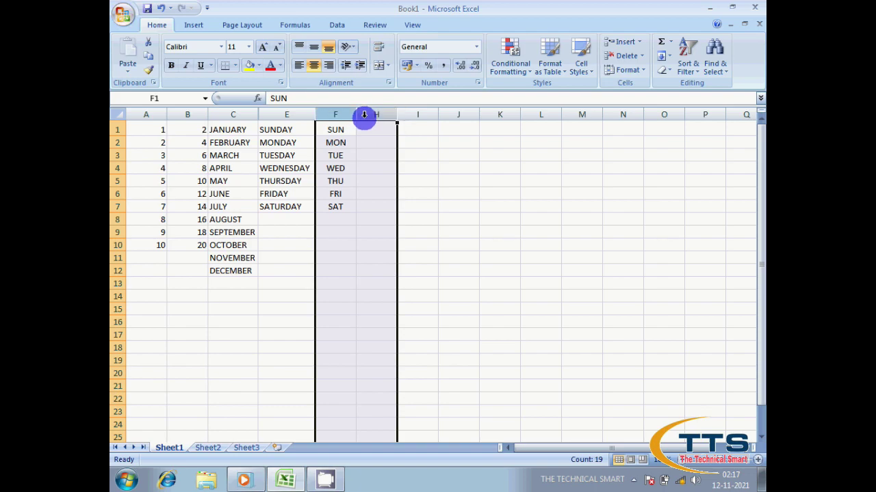
pyautogui.rightClick(365, 115)
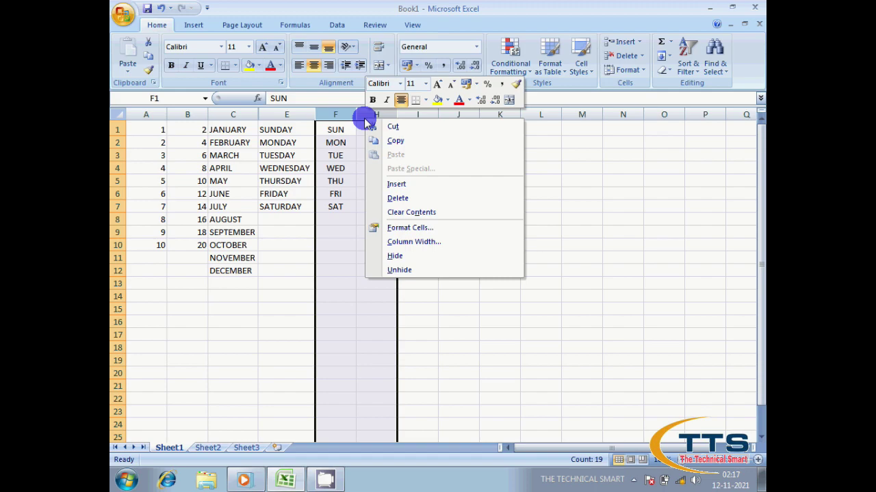
pyautogui.click(397, 270)
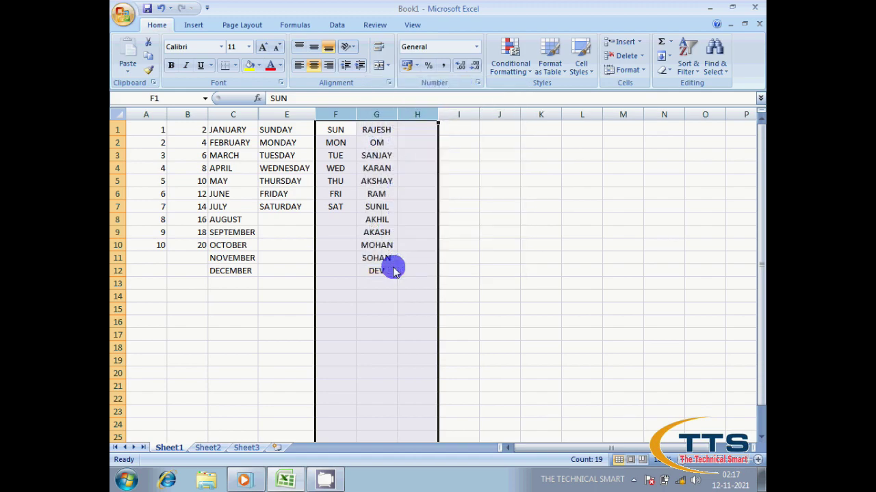
pyautogui.click(494, 216)
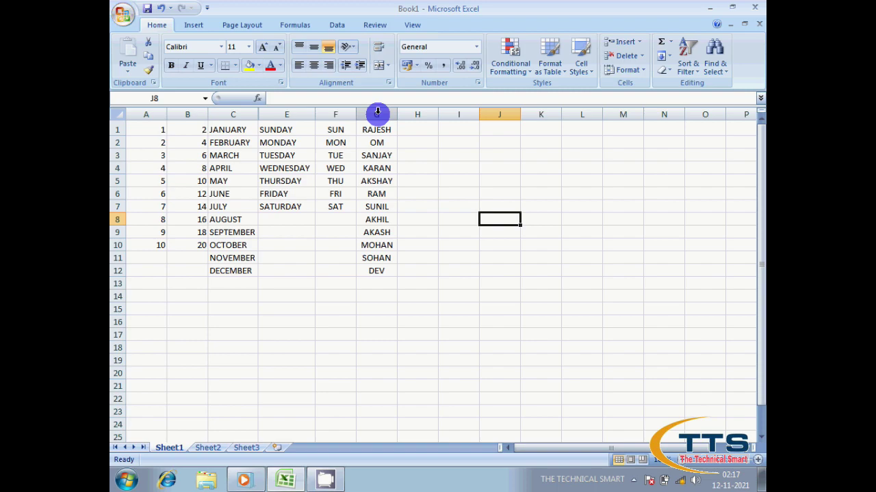
# - Unhide column D by selecting the neighbouring columns C and E, and select the restored column D
pyautogui.click(236, 114)
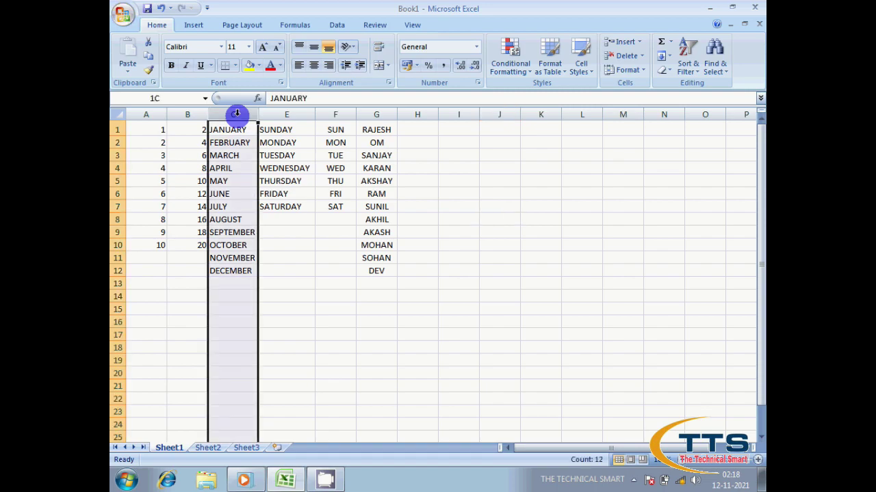
pyautogui.moveTo(236, 114); pyautogui.dragTo(263, 115)
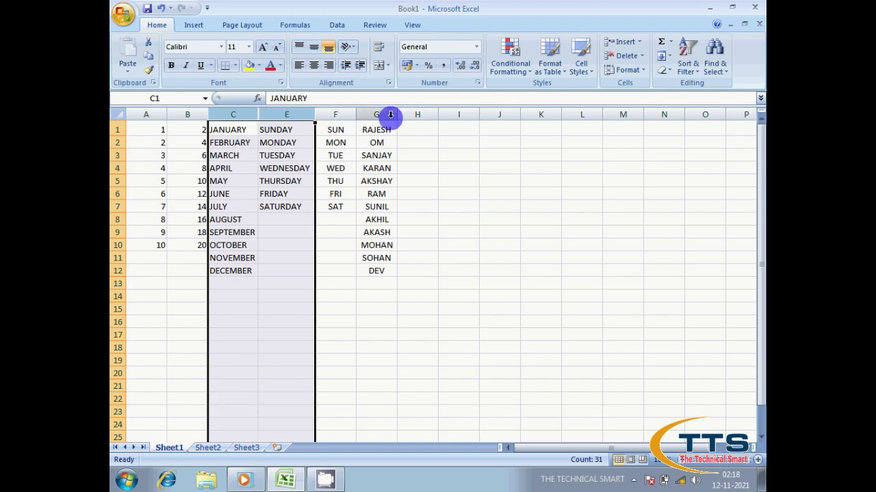
pyautogui.click(636, 72)
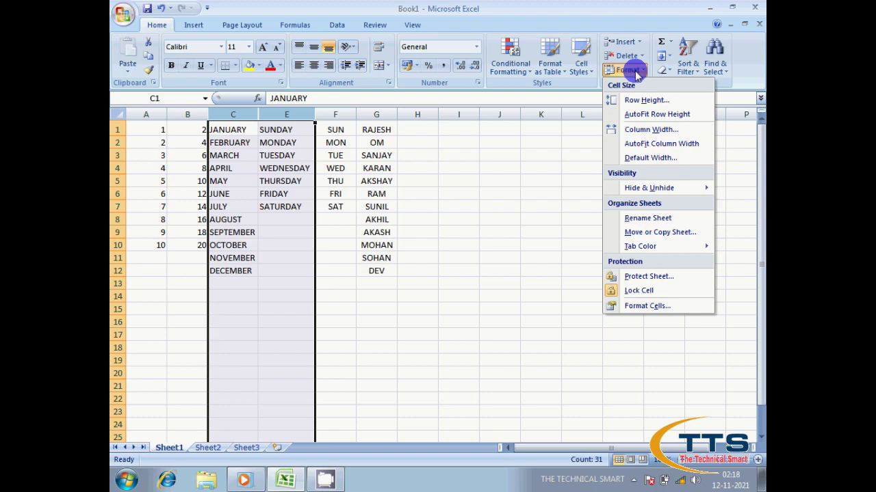
pyautogui.moveTo(656, 187)
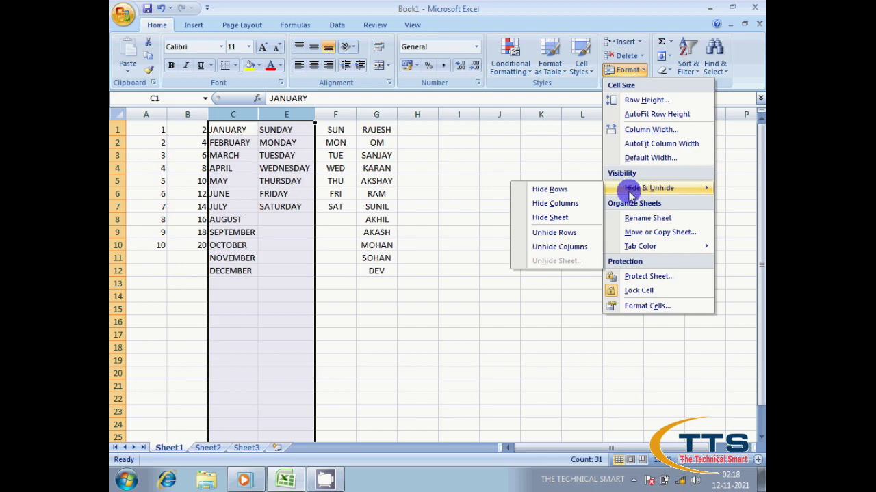
pyautogui.click(562, 249)
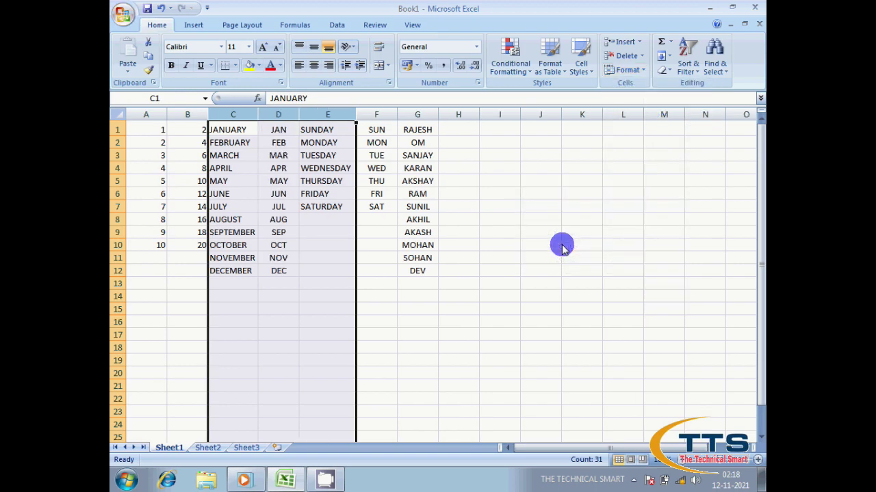
pyautogui.click(284, 114)
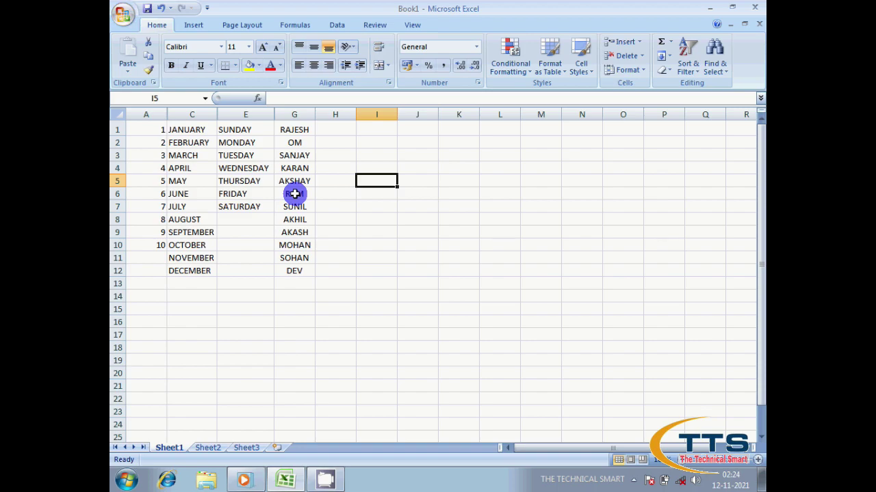
# - Unhide all hidden columns at once by selecting the whole sheet, and clear the selection at cell K10
pyautogui.click(119, 116)
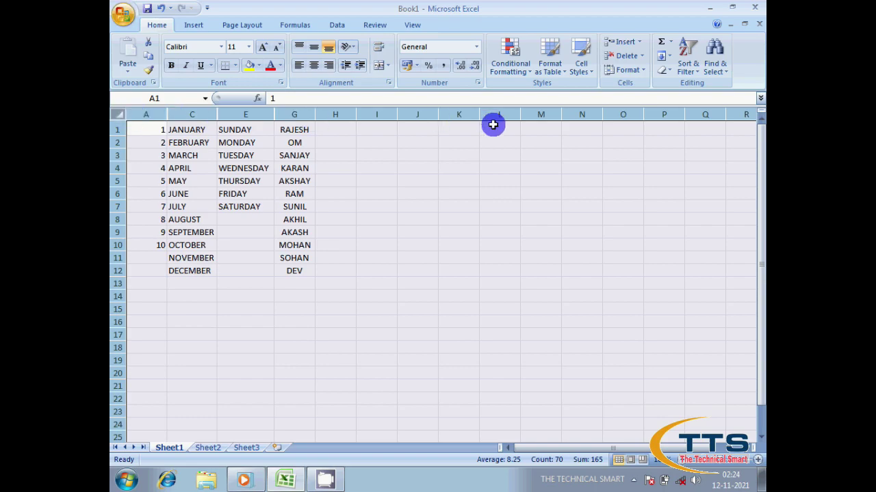
pyautogui.click(643, 73)
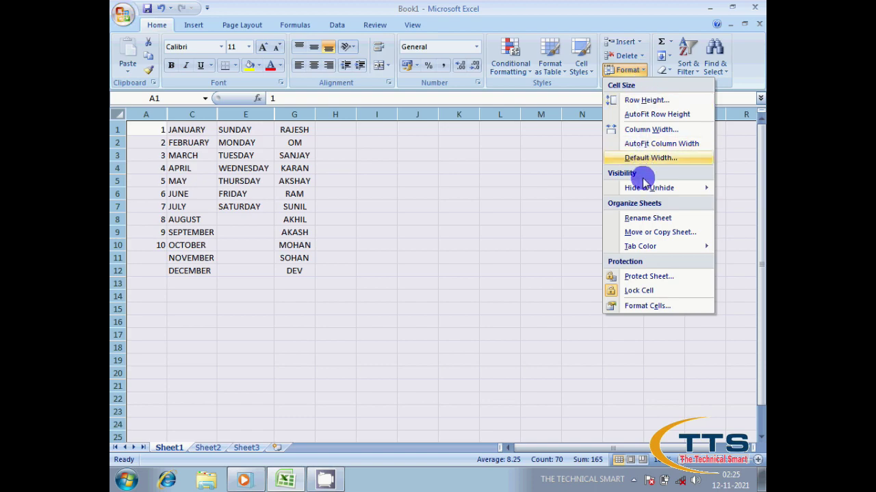
pyautogui.moveTo(645, 191)
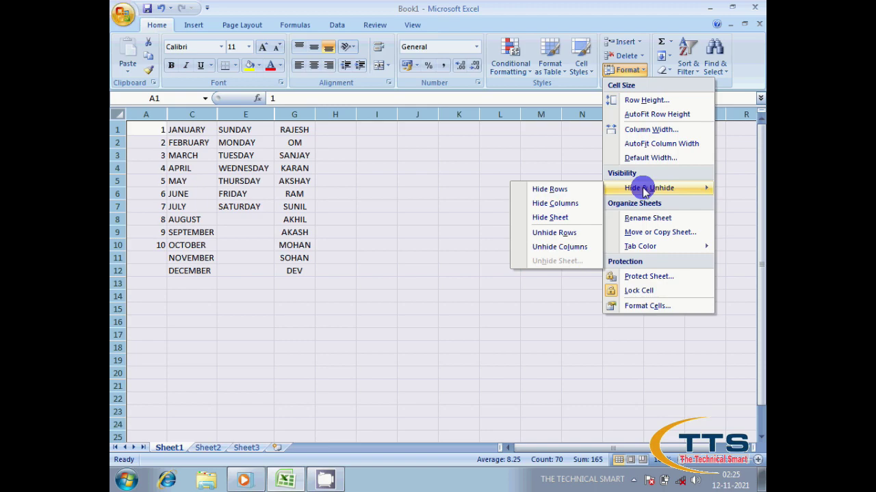
pyautogui.click(566, 248)
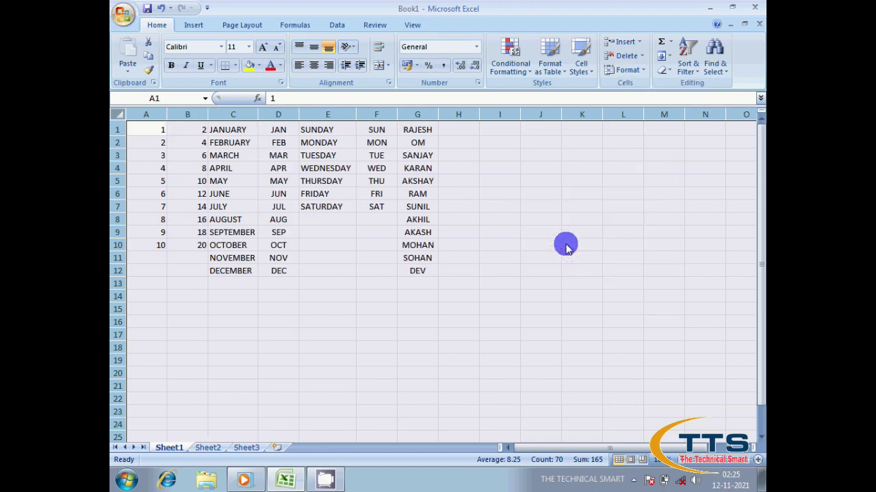
pyautogui.click(566, 247)
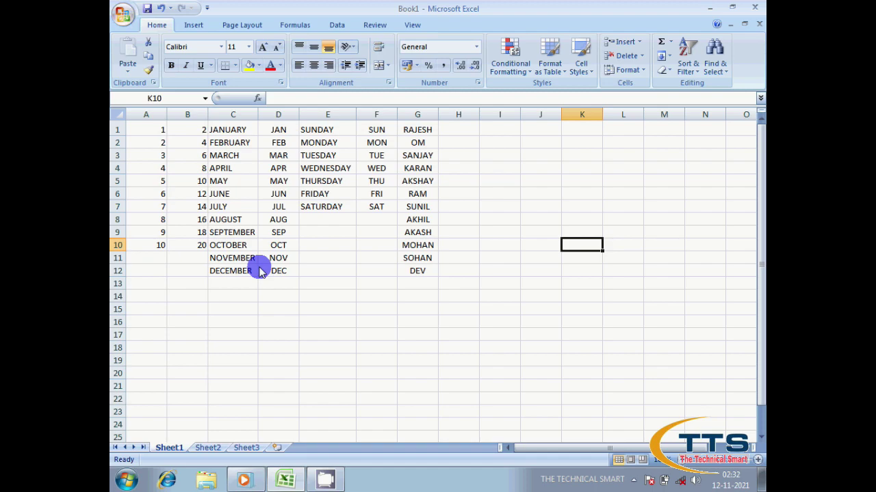
# - Hide row 1, which contains the JANUARY and SUNDAY entries
pyautogui.click(135, 129)
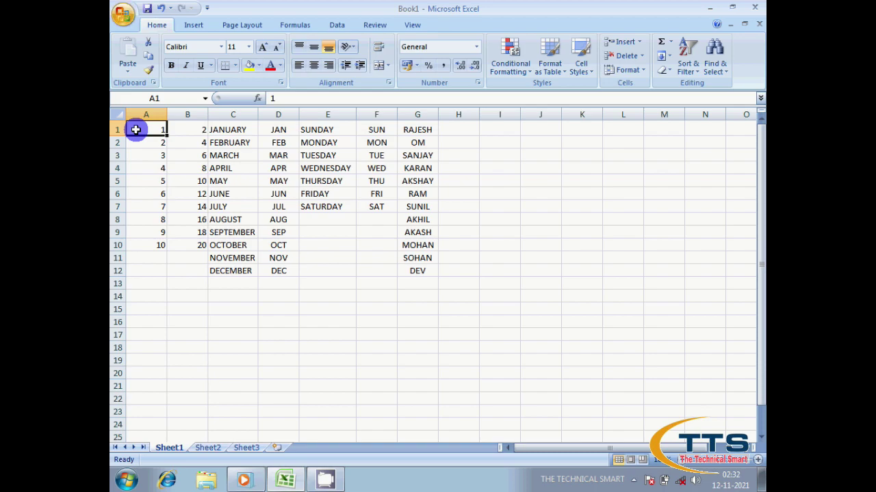
pyautogui.rightClick(136, 129)
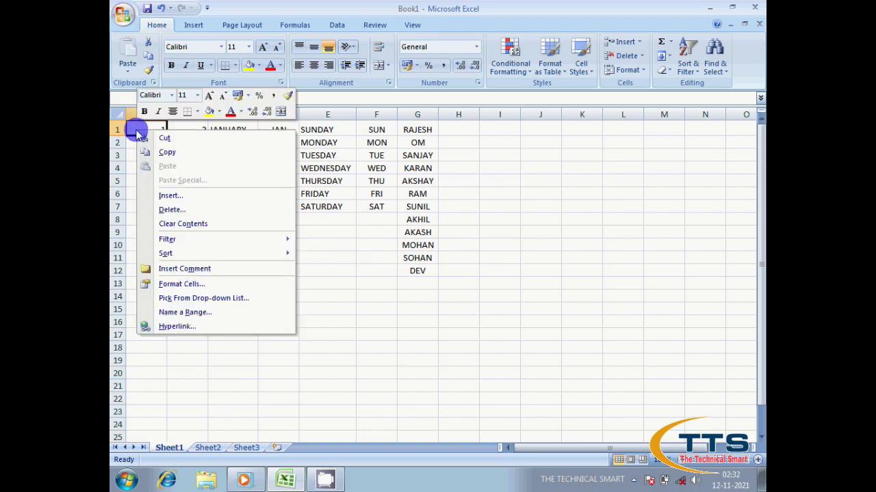
pyautogui.click(116, 128)
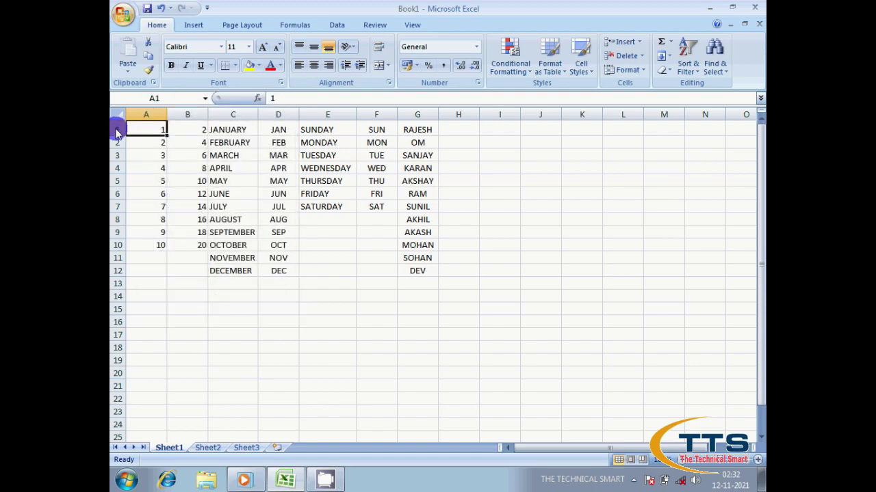
pyautogui.rightClick(117, 132)
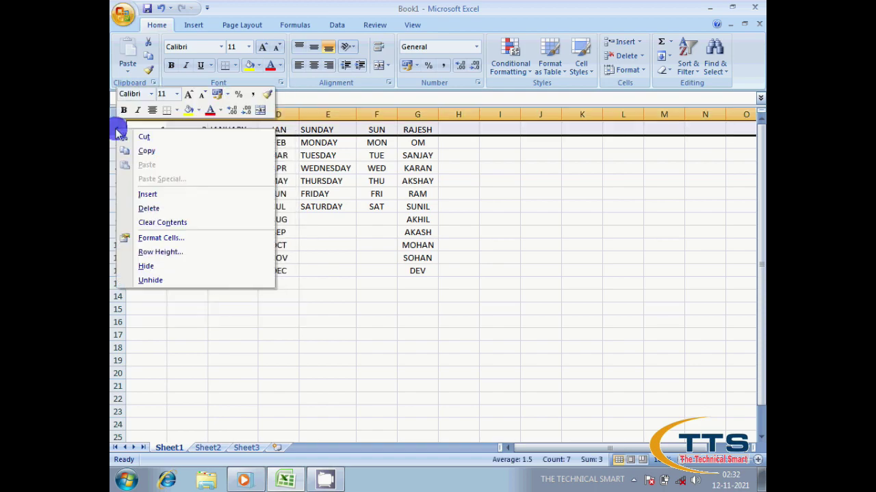
pyautogui.click(146, 267)
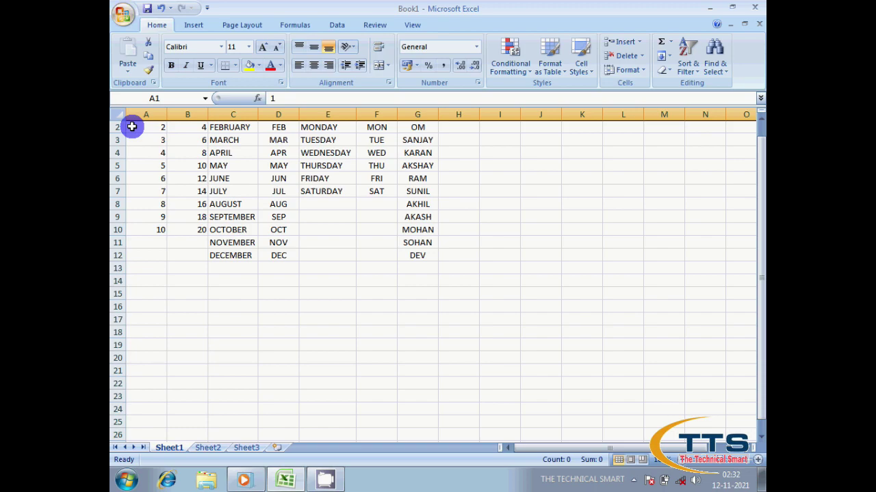
# - Hide row 5, which contains the MAY and THURSDAY entries
pyautogui.click(121, 167)
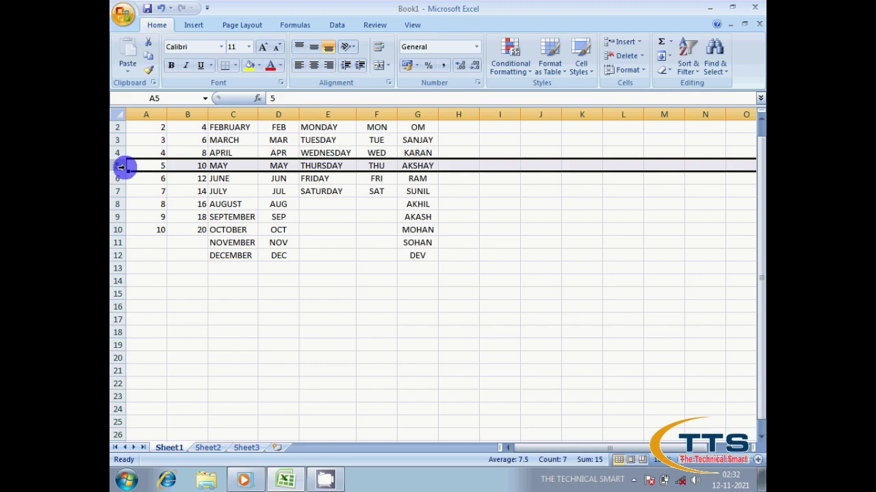
pyautogui.click(640, 73)
pyautogui.moveTo(653, 190)
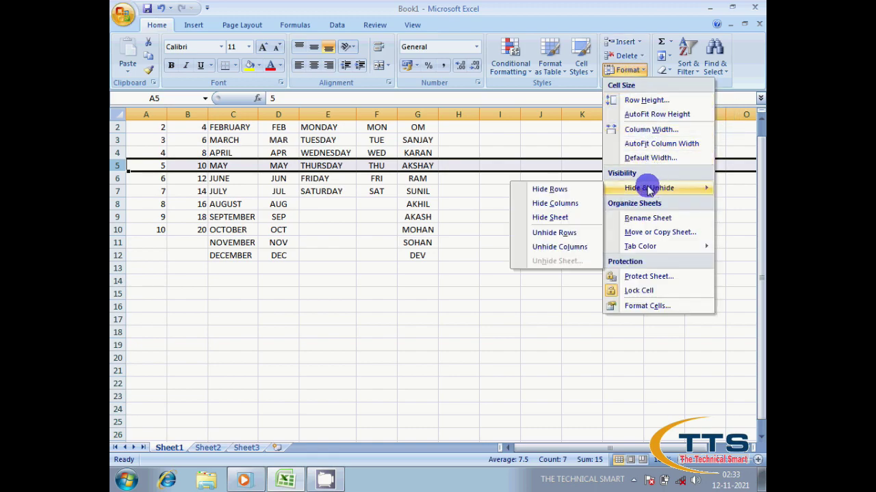
pyautogui.click(574, 195)
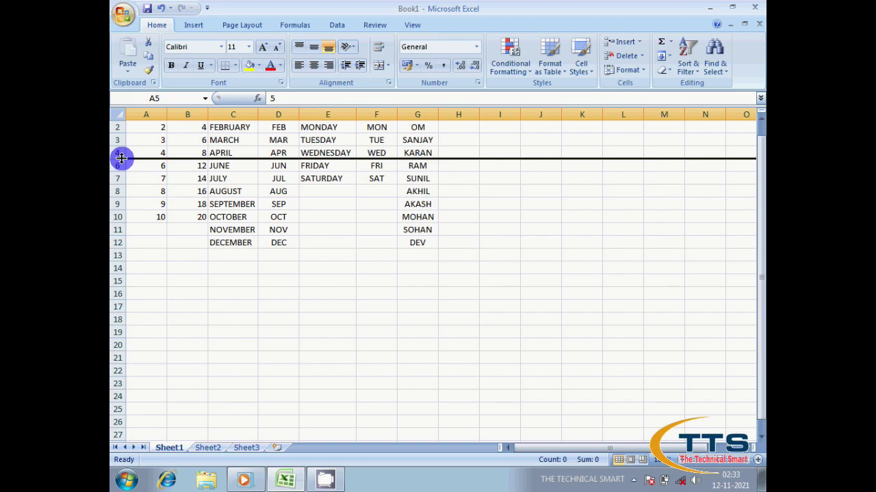
# - Unhide row 5 by selecting the neighbouring rows 4 and 6
pyautogui.moveTo(120, 154); pyautogui.dragTo(118, 162)
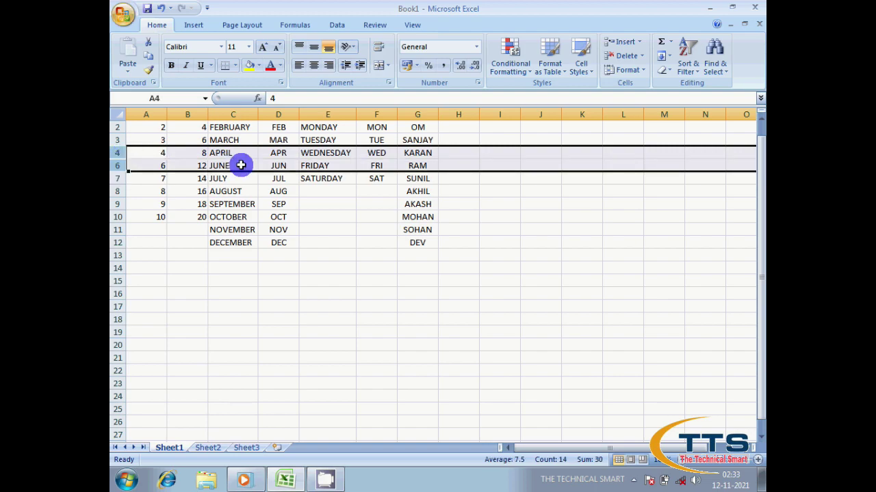
pyautogui.click(631, 70)
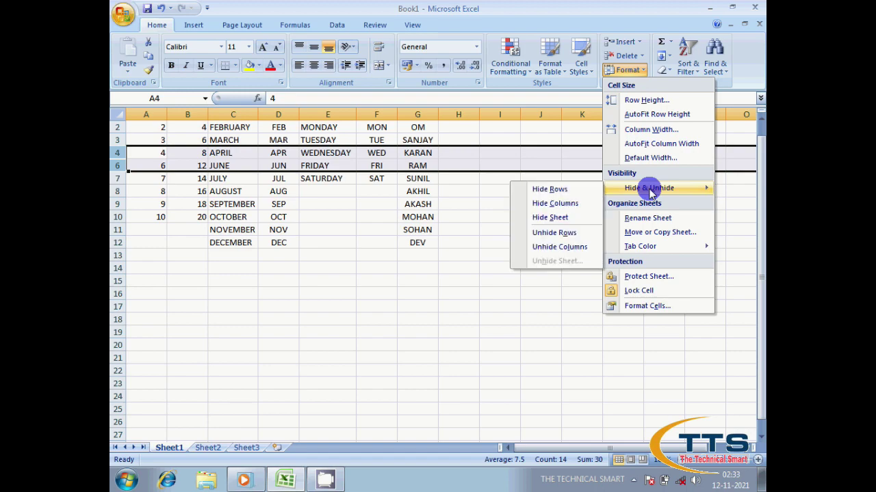
pyautogui.click(566, 234)
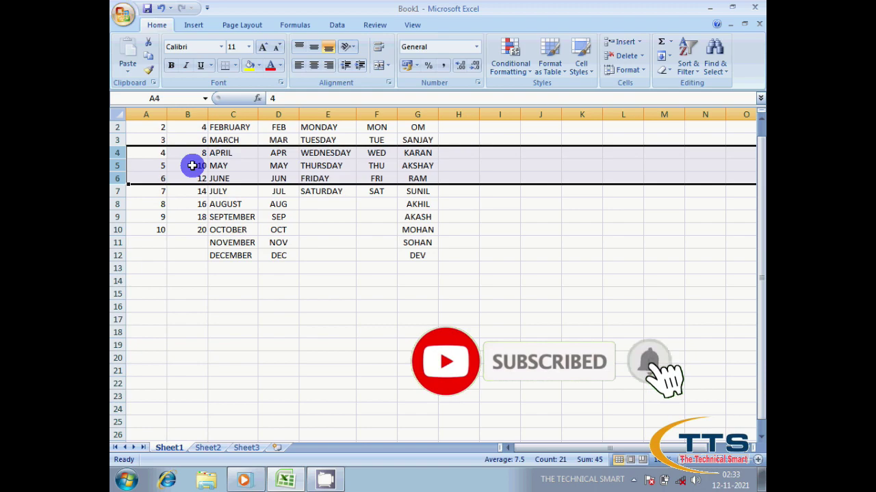
# - Unhide row 1 with a selection extending from row 2 up over the hidden row
pyautogui.click(117, 126)
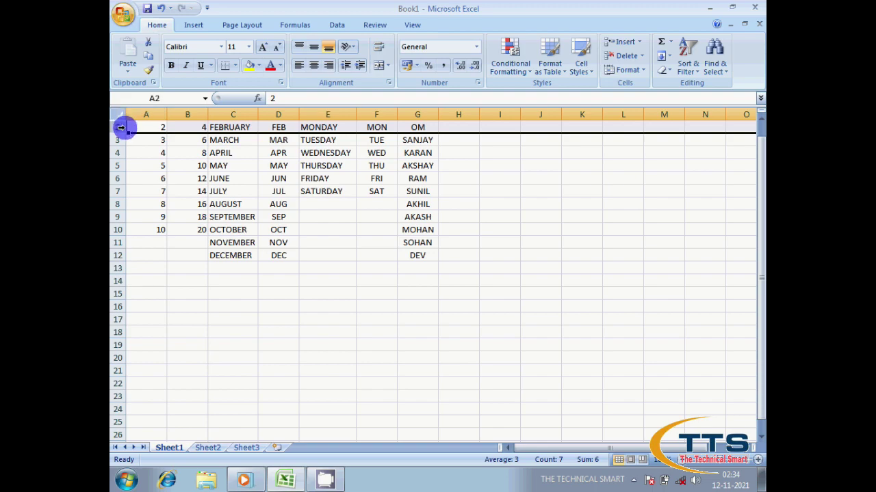
pyautogui.rightClick(120, 127)
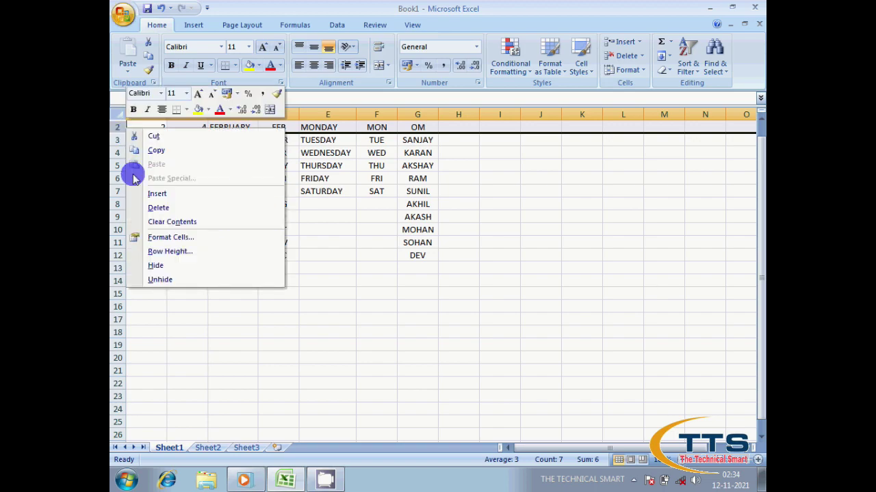
pyautogui.click(158, 281)
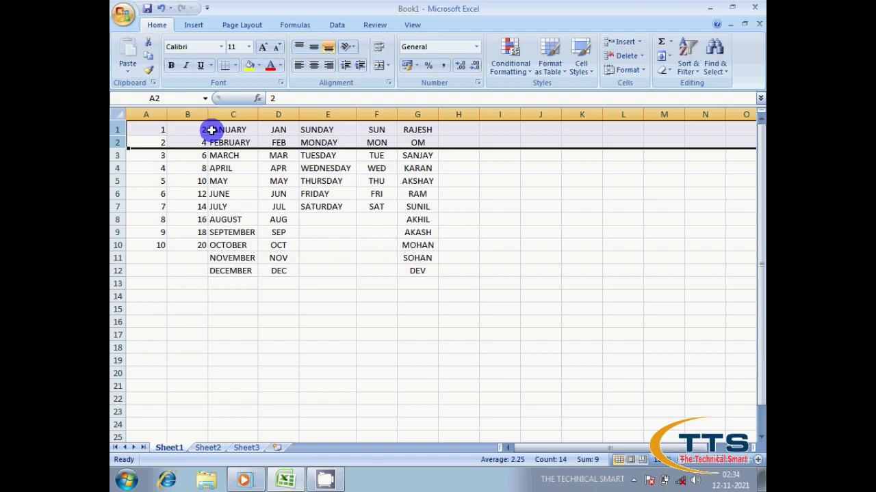
# - Hide rows 4, 8 and 10 one after another
pyautogui.click(118, 168)
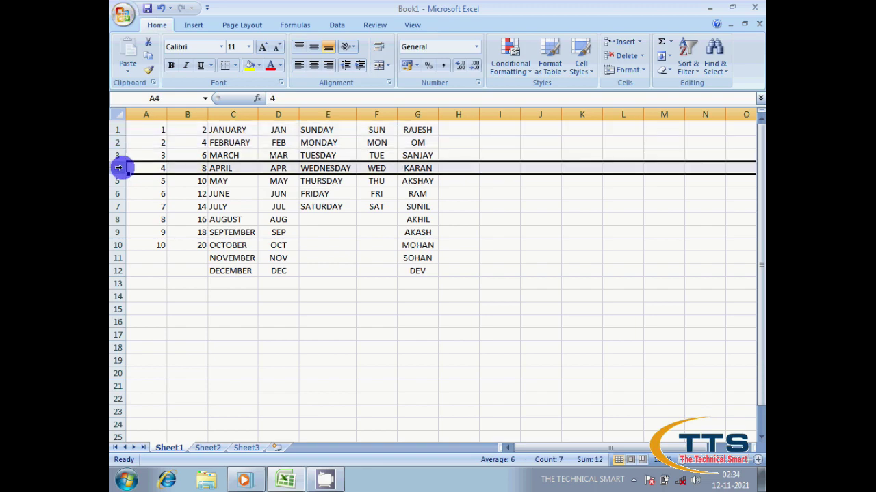
pyautogui.rightClick(118, 167)
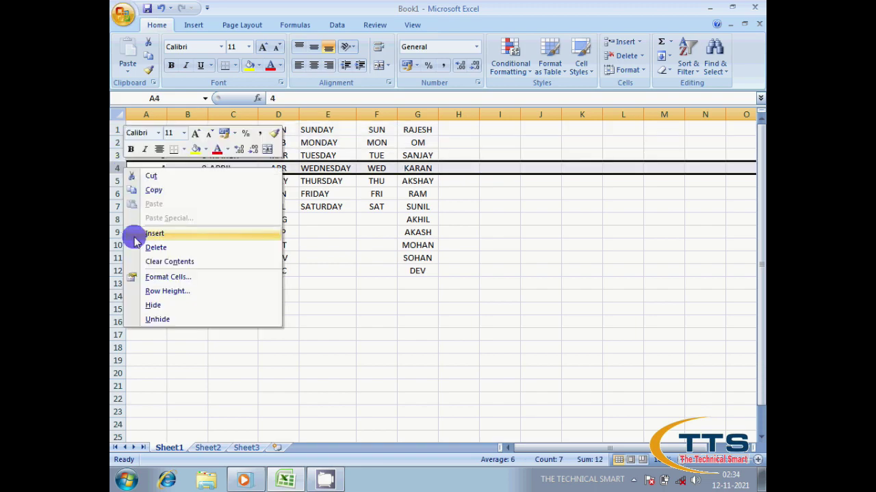
pyautogui.click(147, 306)
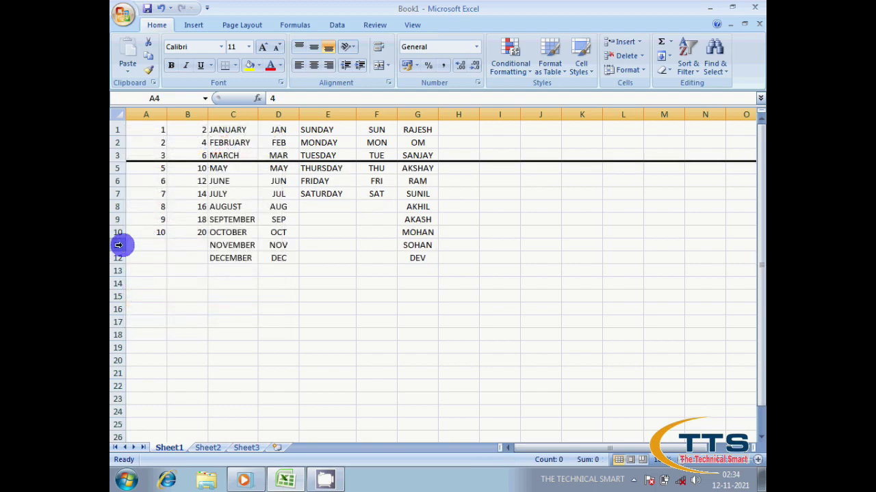
pyautogui.click(116, 199)
pyautogui.click(116, 205)
pyautogui.rightClick(116, 206)
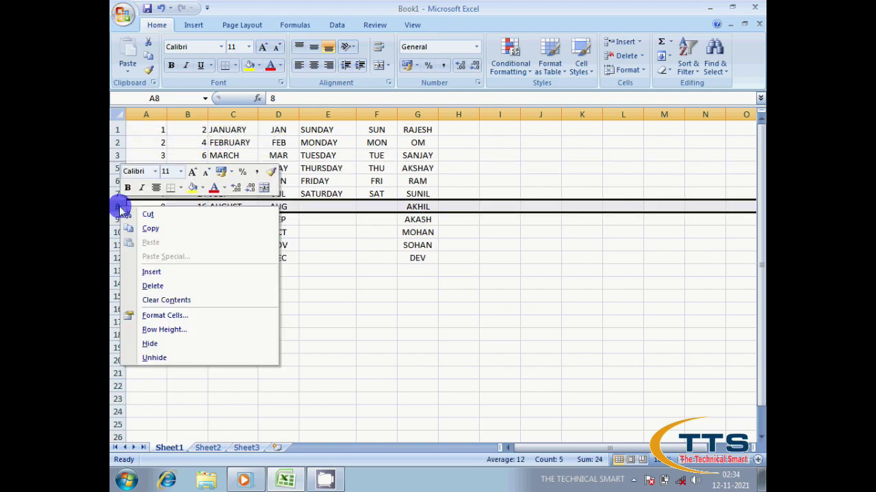
pyautogui.click(147, 343)
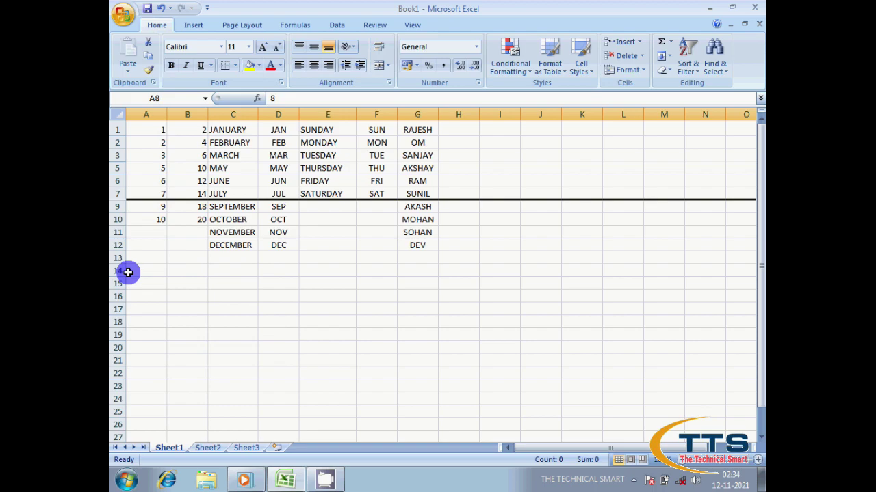
pyautogui.click(116, 220)
pyautogui.rightClick(116, 219)
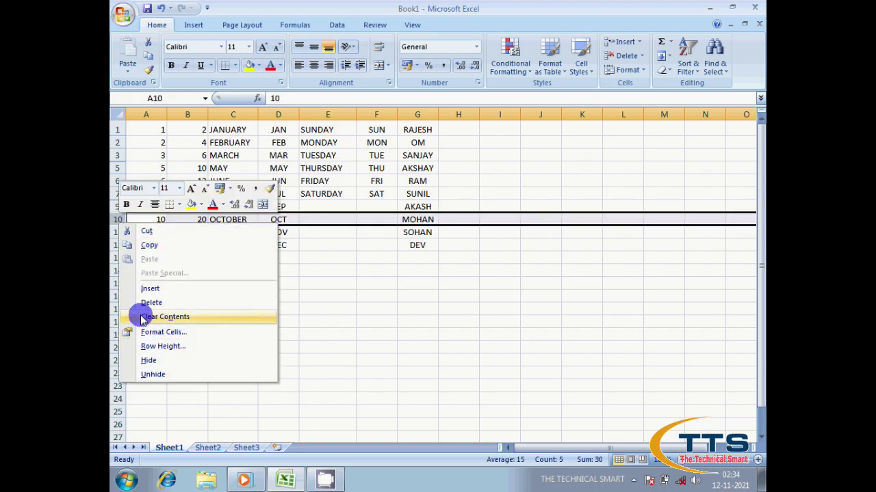
pyautogui.click(148, 361)
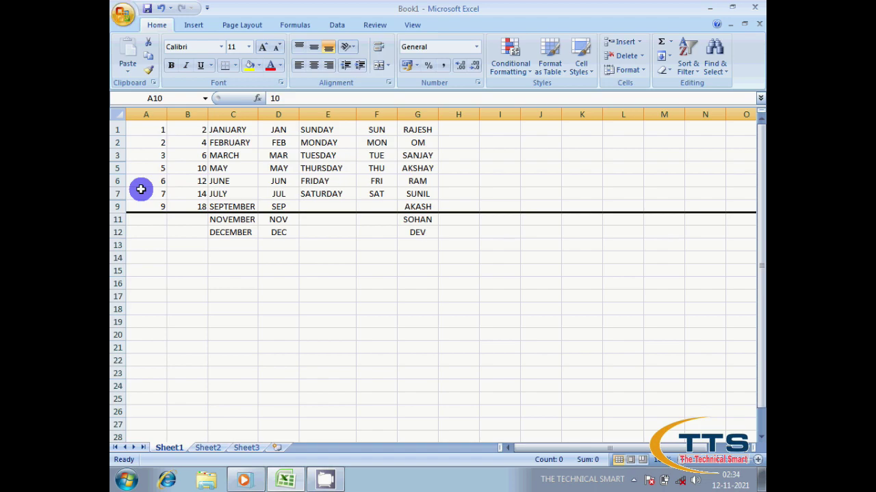
# - Unhide all hidden rows at once by selecting the whole sheet
pyautogui.click(120, 115)
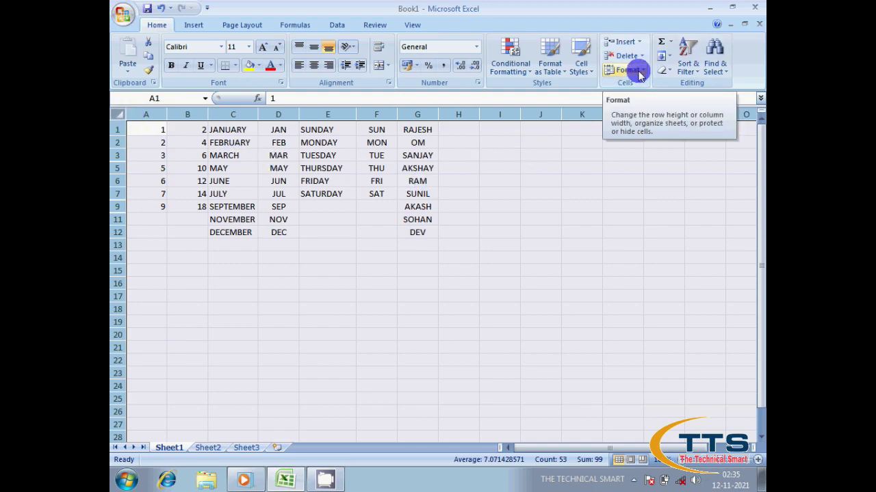
pyautogui.click(638, 72)
pyautogui.moveTo(641, 186)
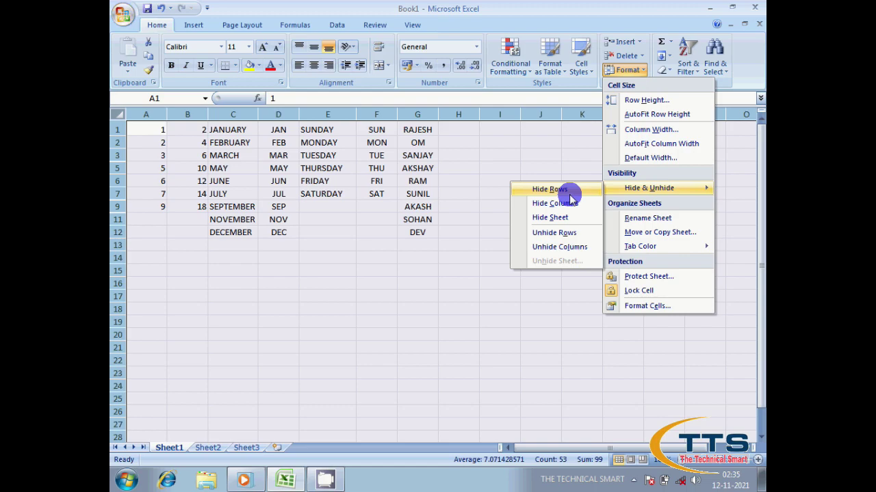
pyautogui.click(554, 234)
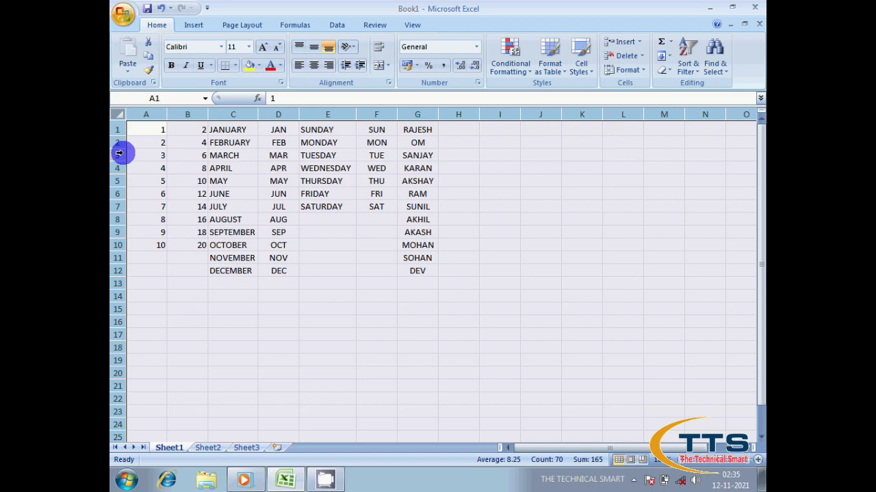
# - Hide row 9 and column D by shrinking the row's height and the column's width to zero
pyautogui.click(193, 308)
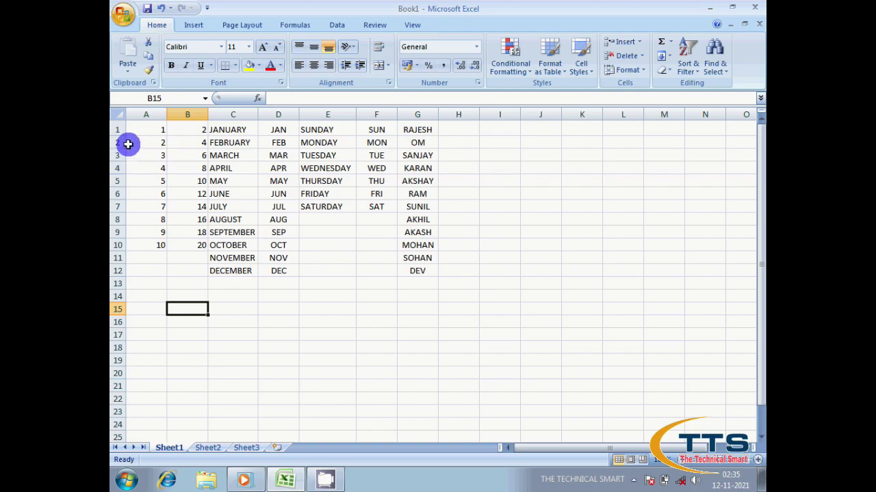
pyautogui.click(118, 243)
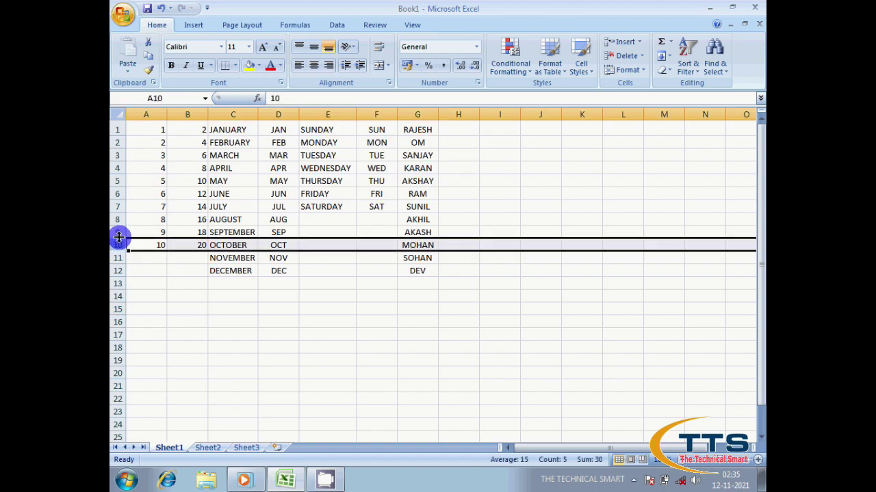
pyautogui.click(116, 231)
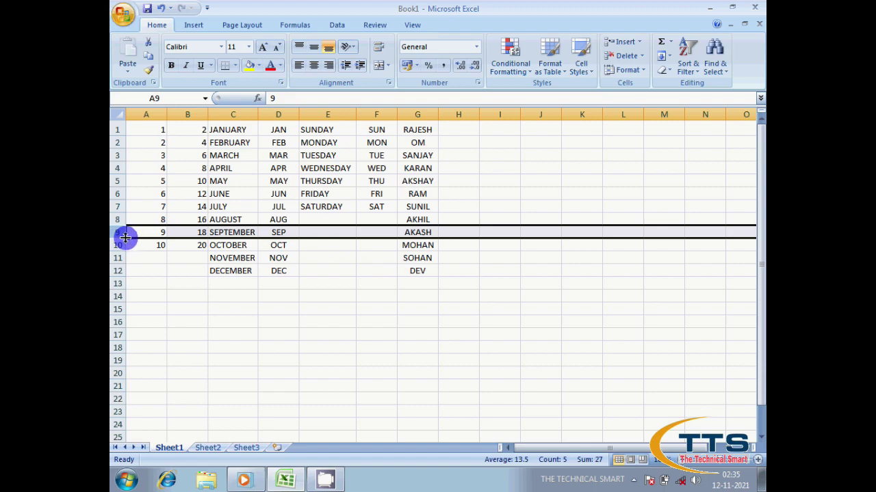
pyautogui.moveTo(125, 237); pyautogui.dragTo(124, 224)
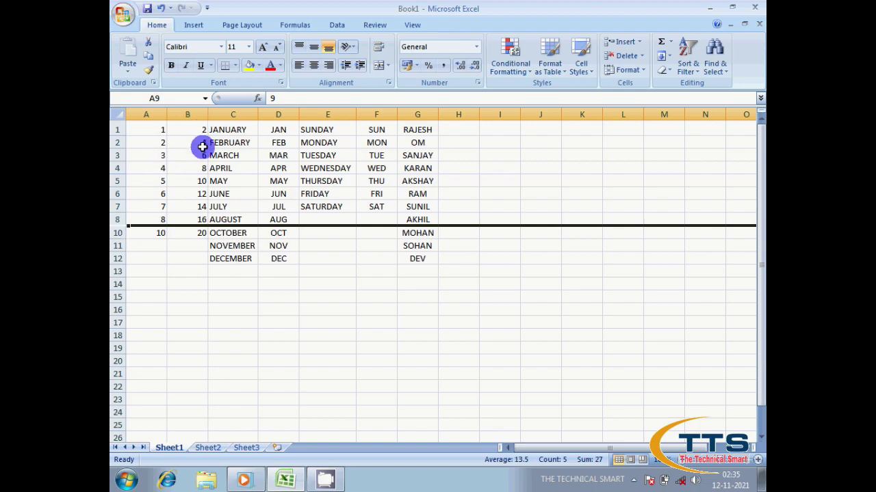
pyautogui.click(202, 184)
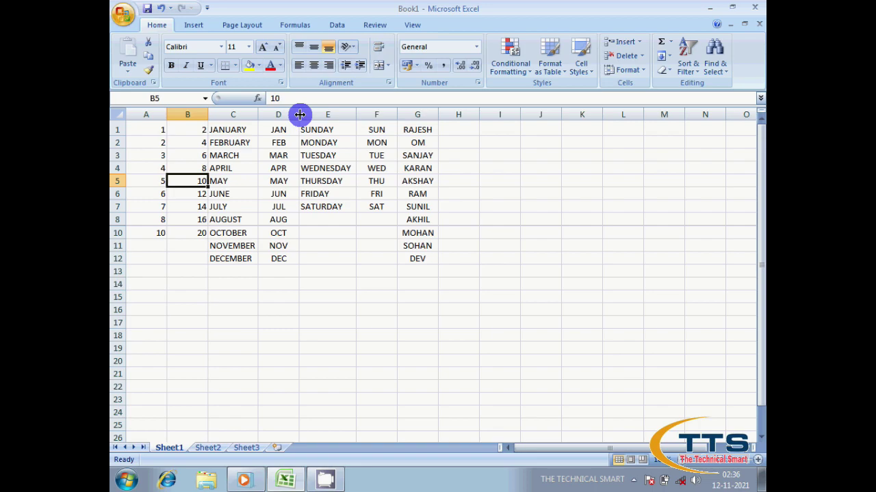
pyautogui.moveTo(300, 114); pyautogui.dragTo(258, 121)
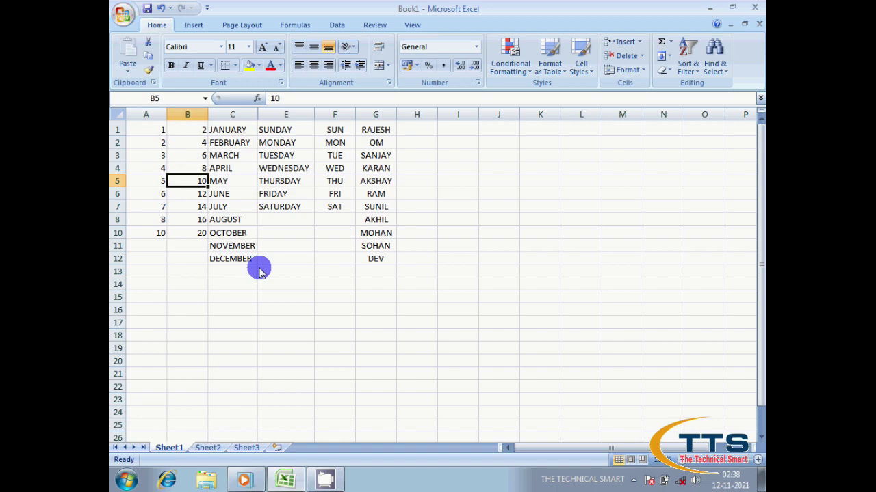
# - Look through Sheet2 and Sheet3, return to Sheet1 and hide that sheet
pyautogui.click(209, 449)
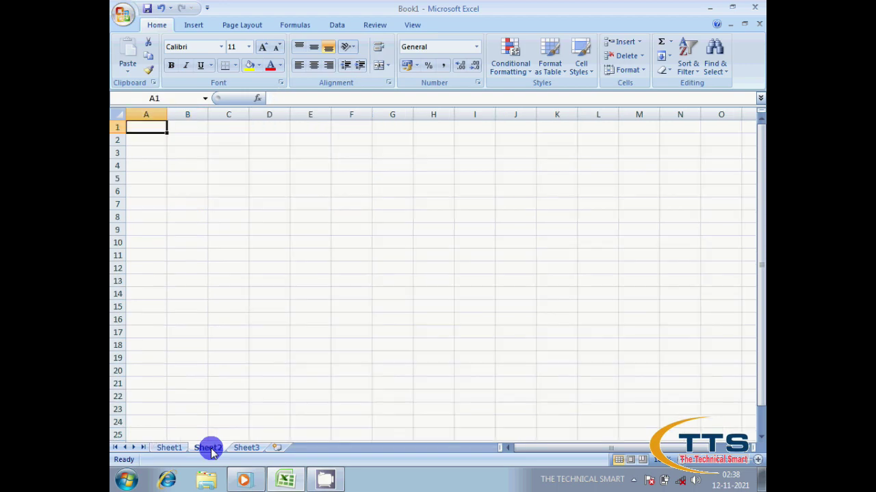
pyautogui.click(249, 449)
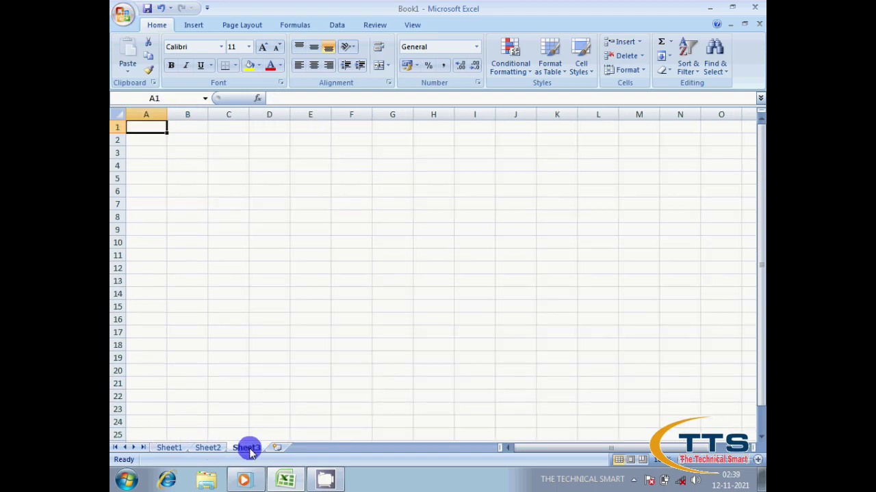
pyautogui.click(199, 449)
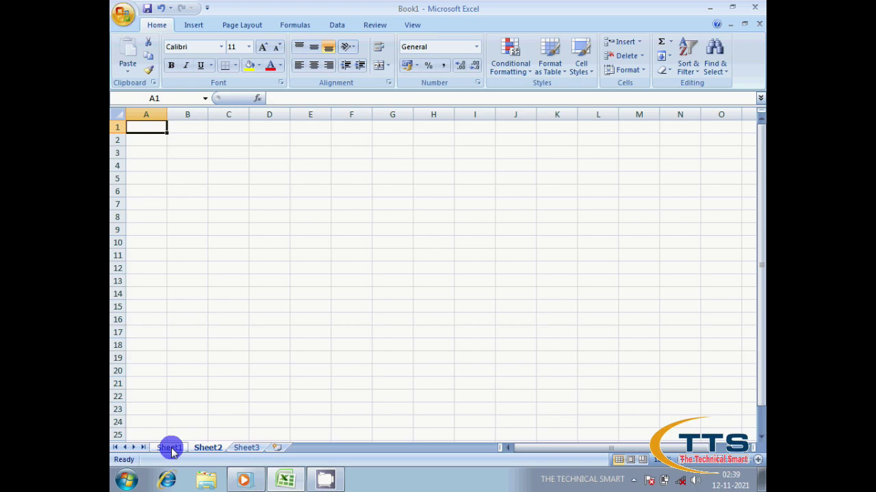
pyautogui.click(170, 449)
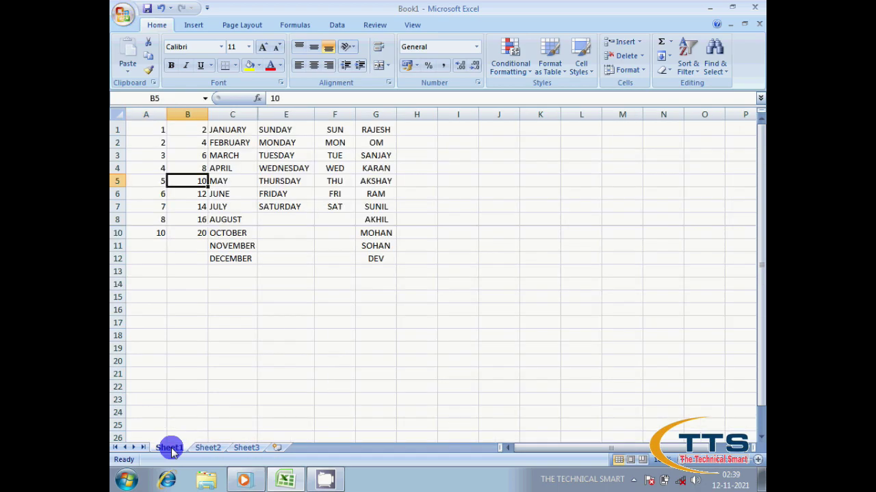
pyautogui.click(627, 75)
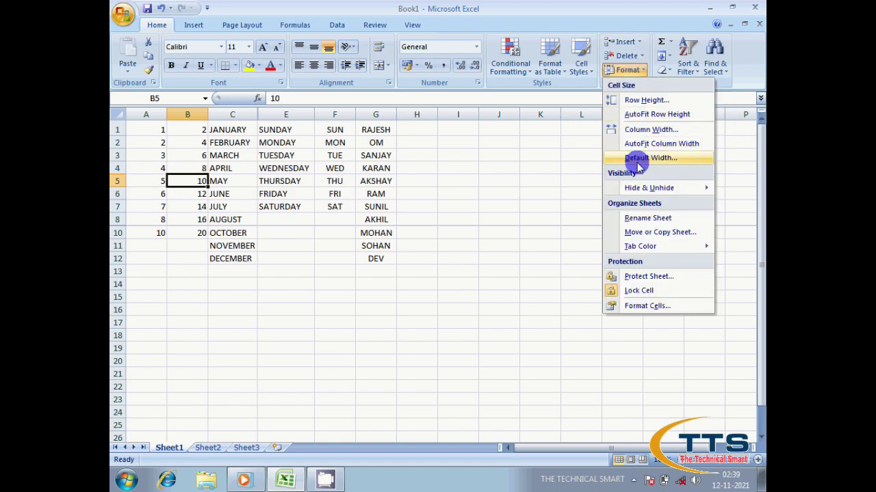
pyautogui.moveTo(641, 191)
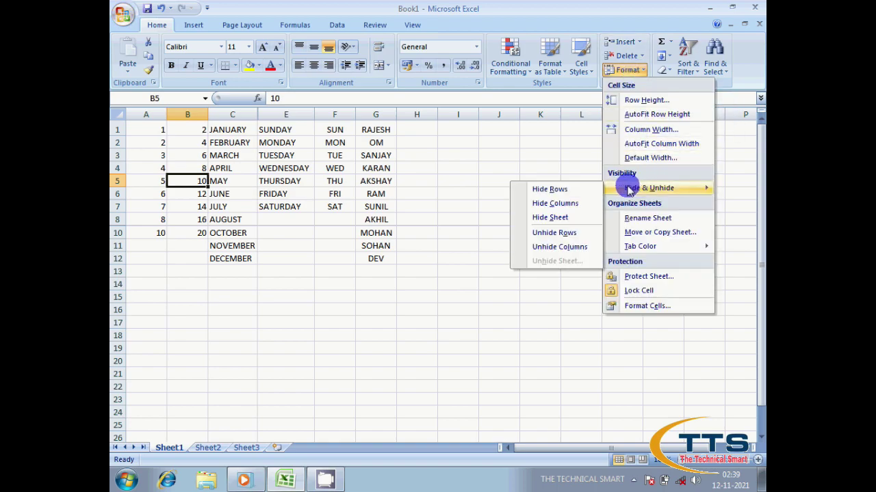
pyautogui.click(551, 217)
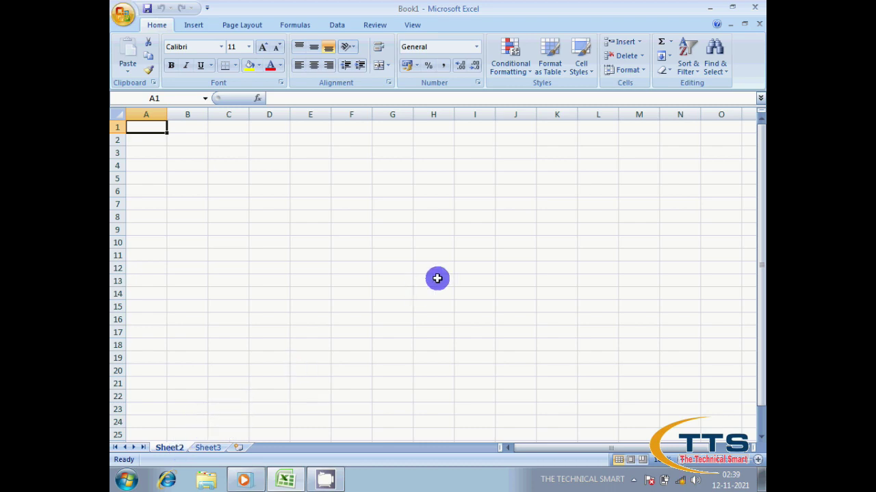
# - Unhide Sheet1 from the workbook's list of hidden sheets
pyautogui.click(639, 72)
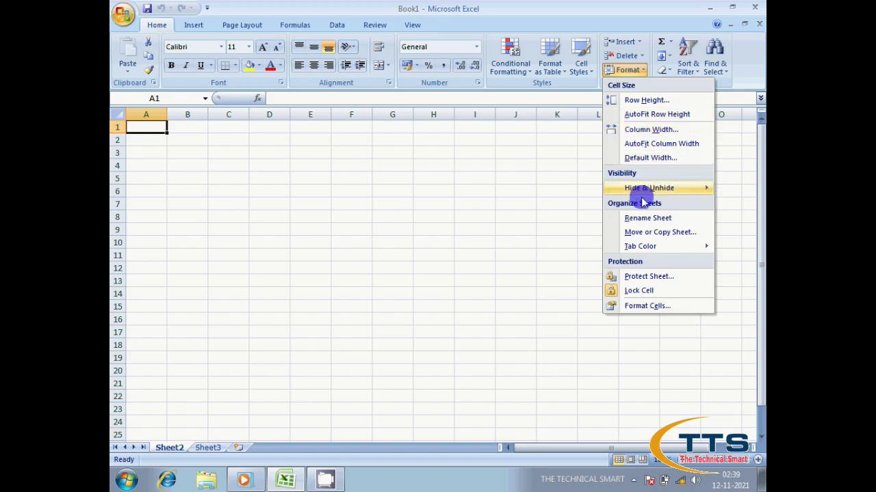
pyautogui.moveTo(639, 189)
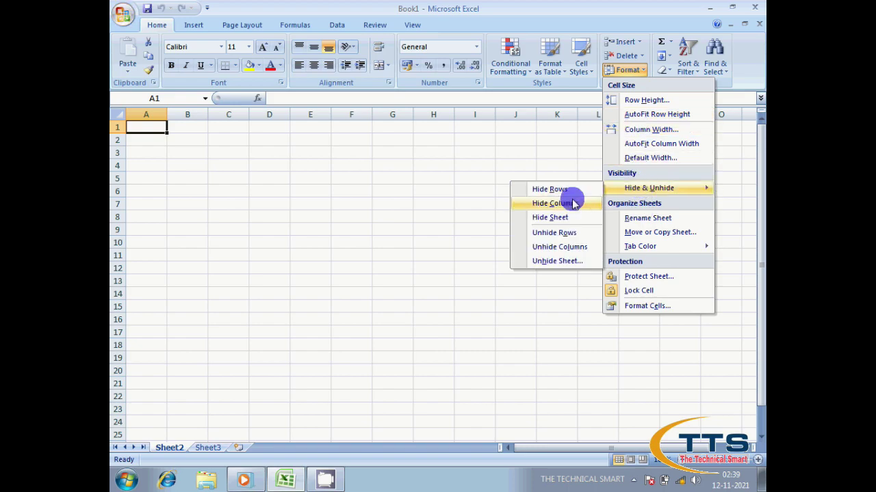
pyautogui.click(557, 261)
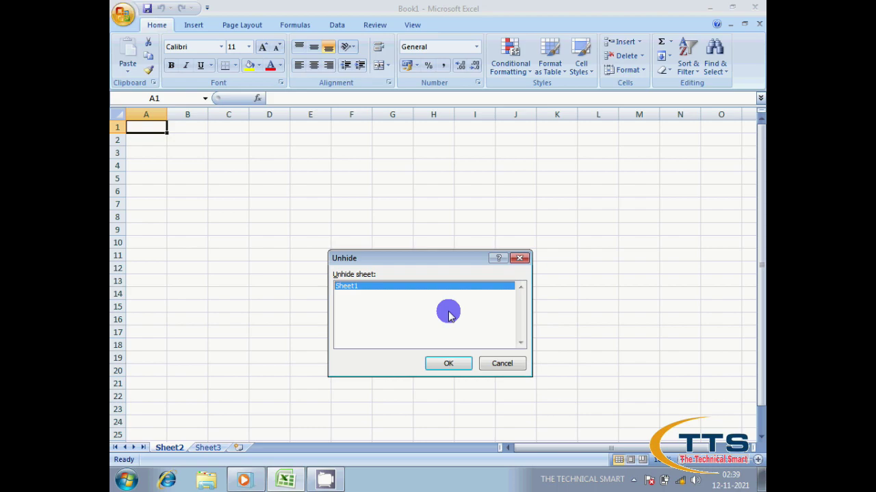
pyautogui.click(444, 365)
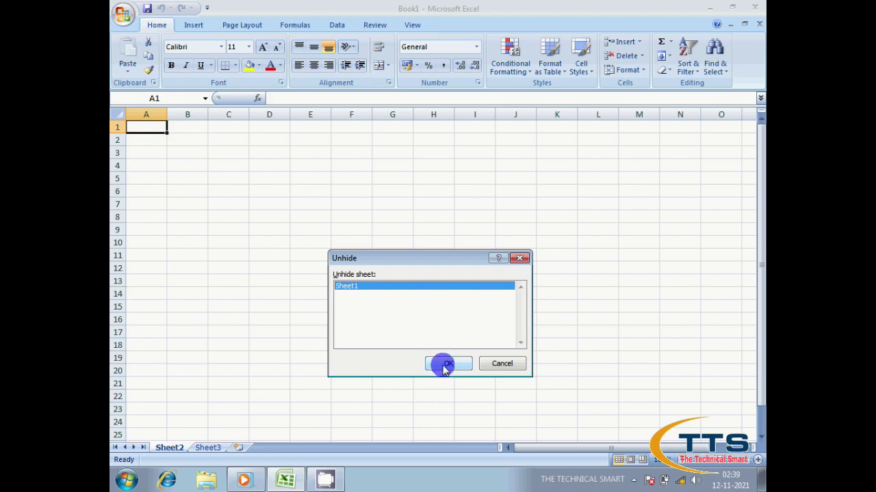
pyautogui.click(338, 275)
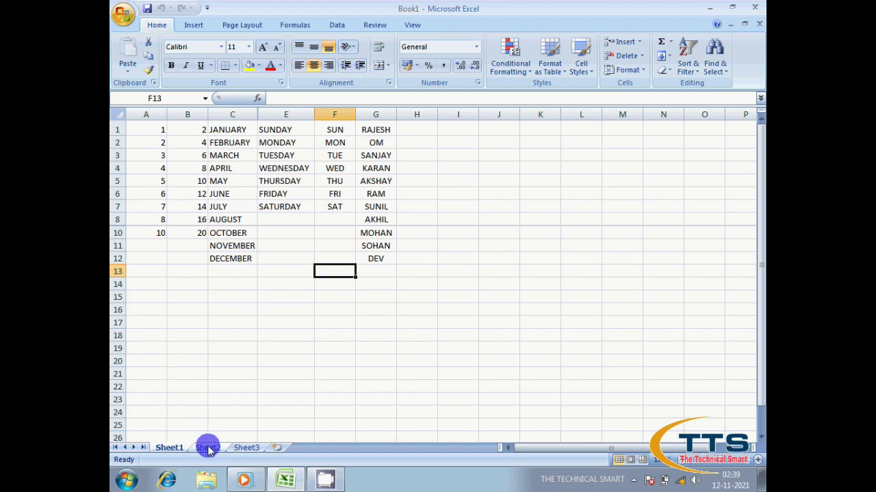
pyautogui.click(246, 448)
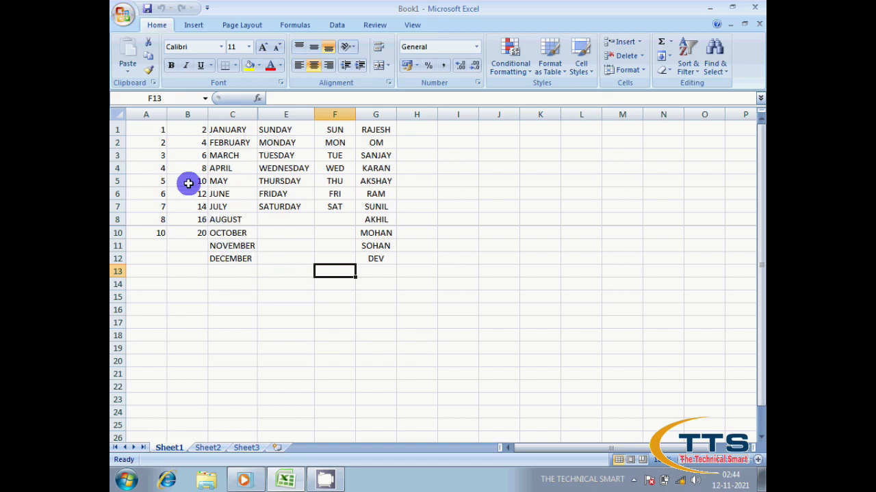
# - Delete the two number columns before the month names, removing column A twice in succession
pyautogui.click(148, 115)
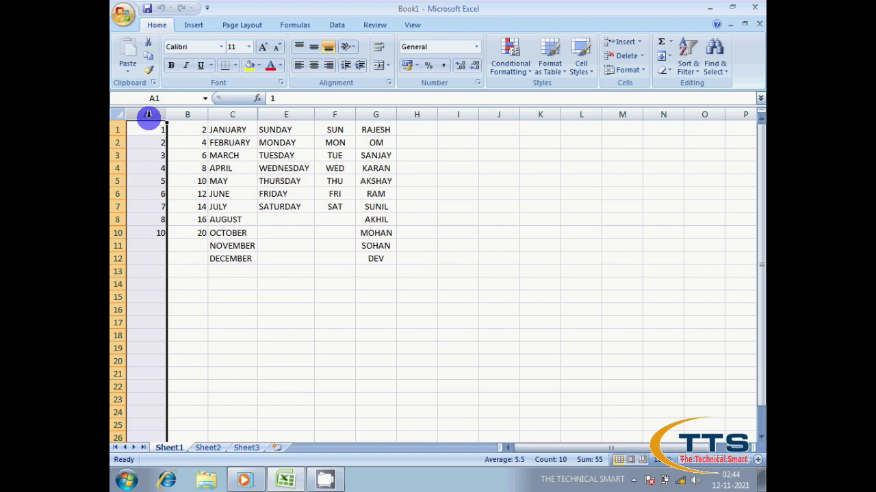
pyautogui.rightClick(148, 115)
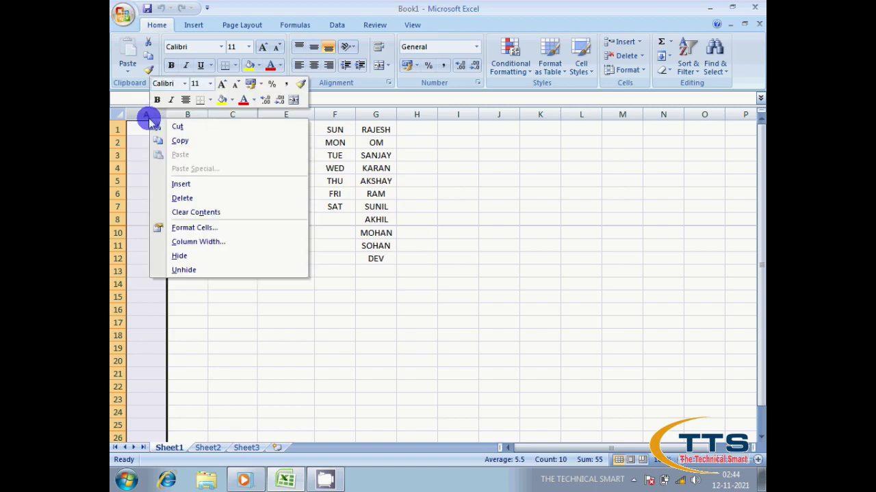
pyautogui.click(177, 198)
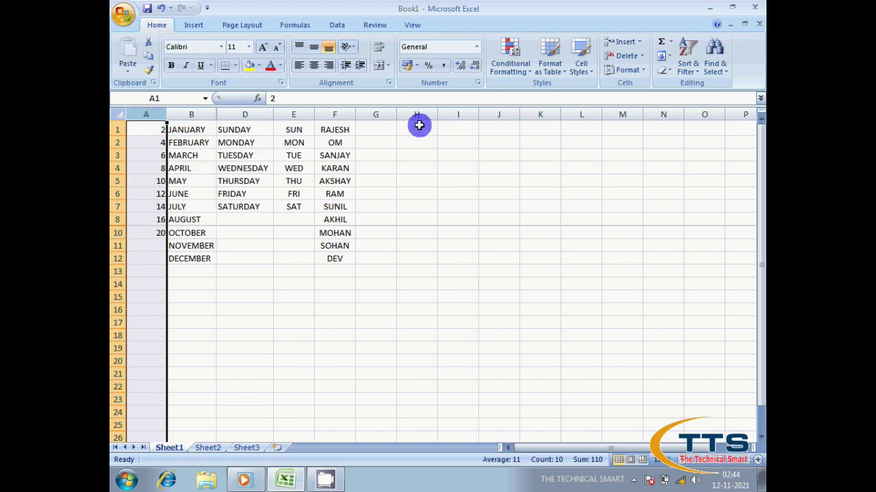
pyautogui.click(626, 56)
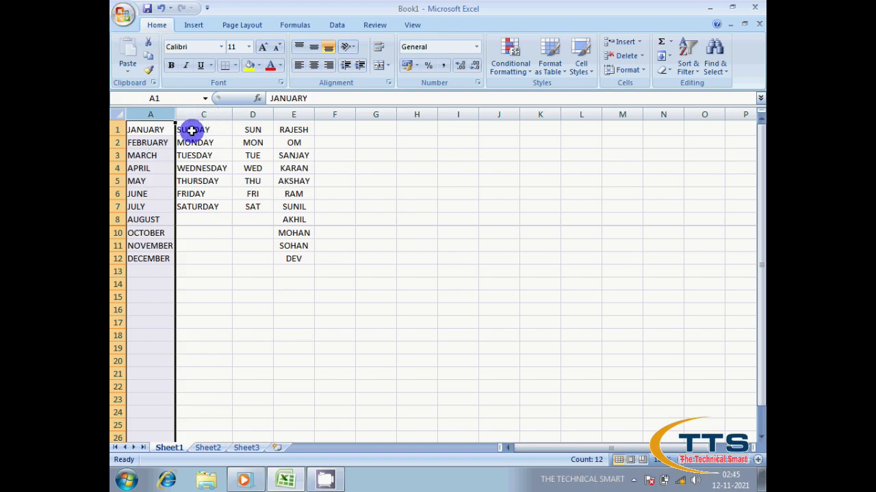
# - Delete the entire row 2, which holds the FEBRUARY entries
pyautogui.click(116, 130)
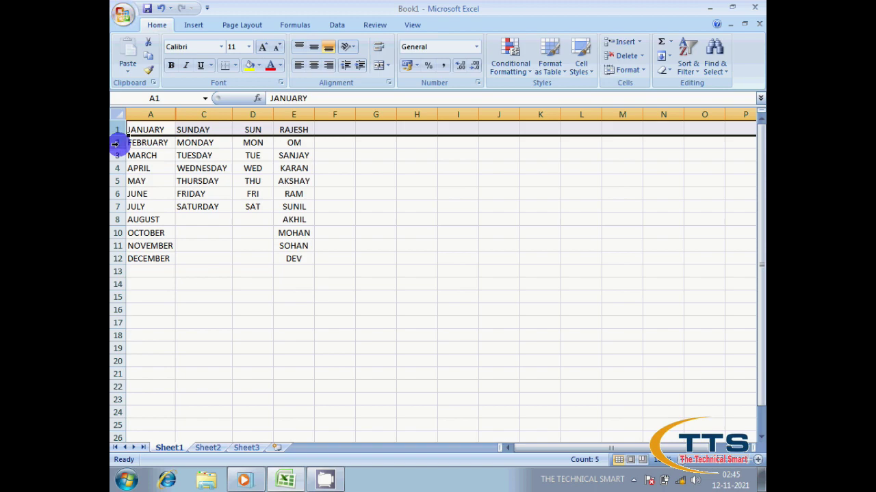
pyautogui.click(117, 143)
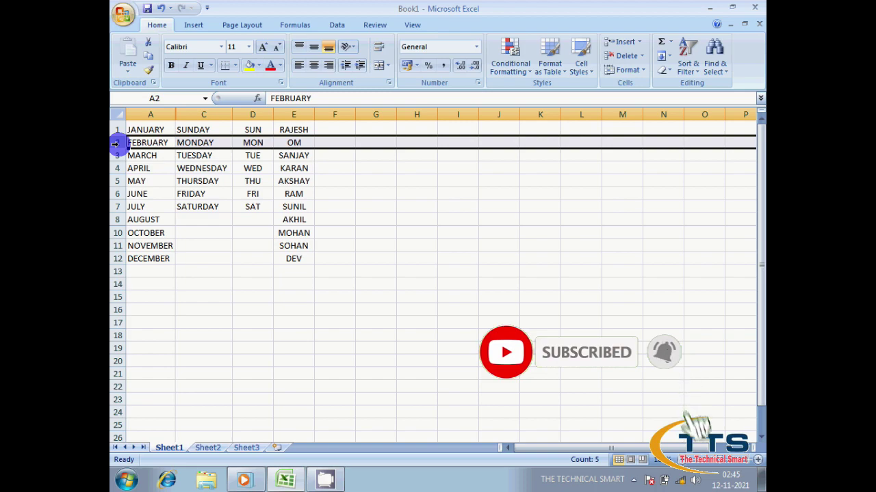
pyautogui.rightClick(115, 143)
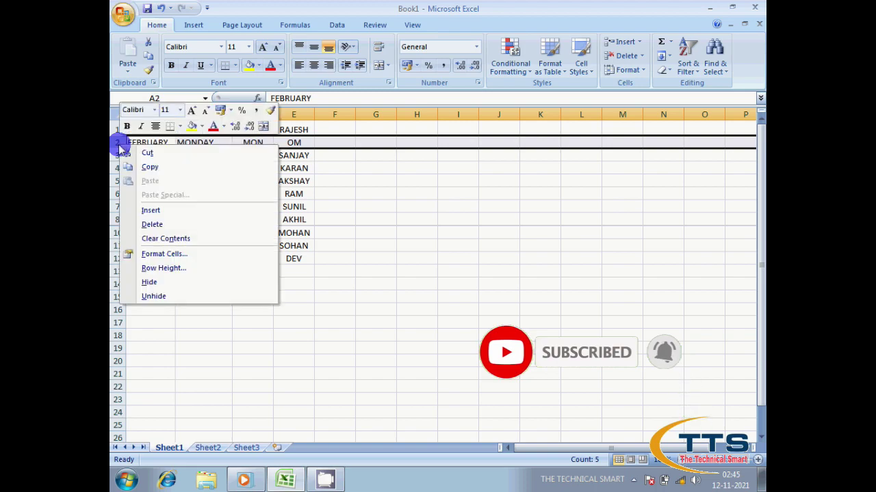
pyautogui.click(147, 225)
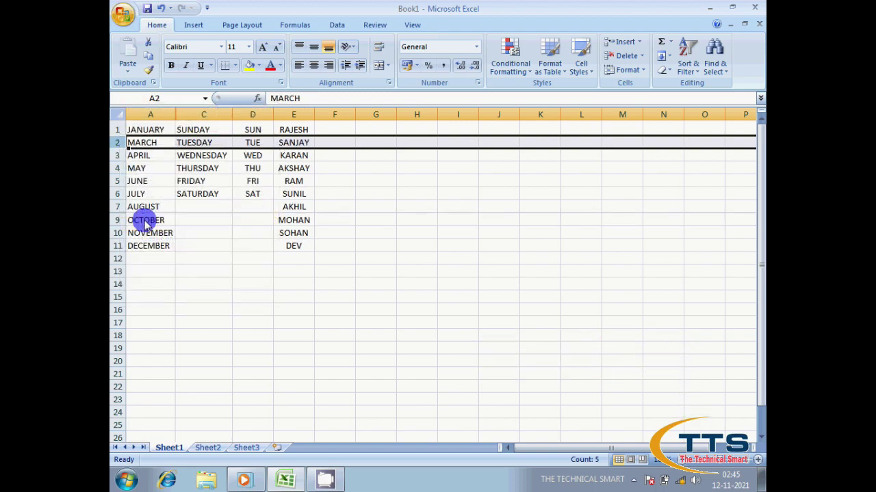
# - Delete the entire row 3, the APRIL row, using Delete Sheet Rows
pyautogui.click(115, 158)
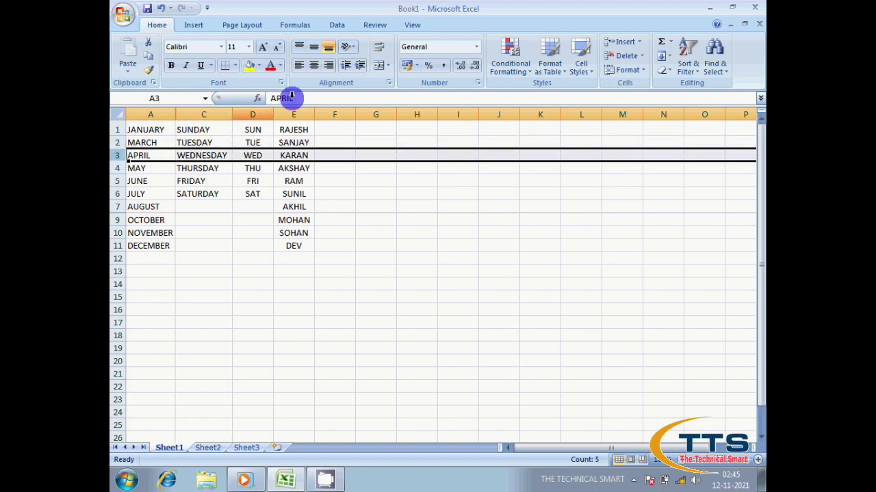
pyautogui.click(641, 56)
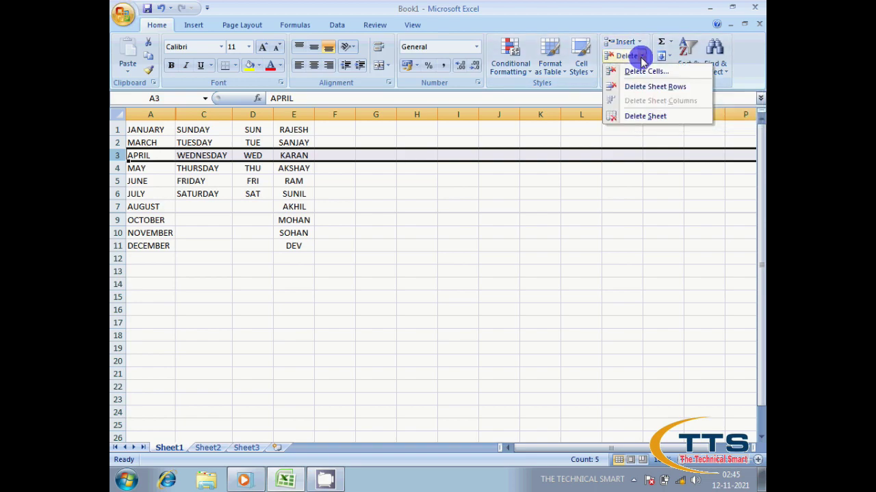
pyautogui.click(647, 89)
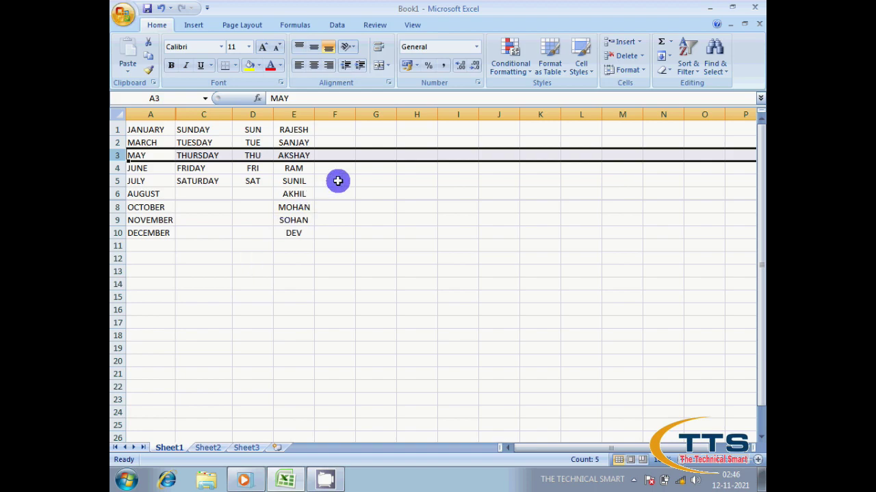
# - Check the workbook's sheets and delete the empty Sheet3
pyautogui.click(241, 448)
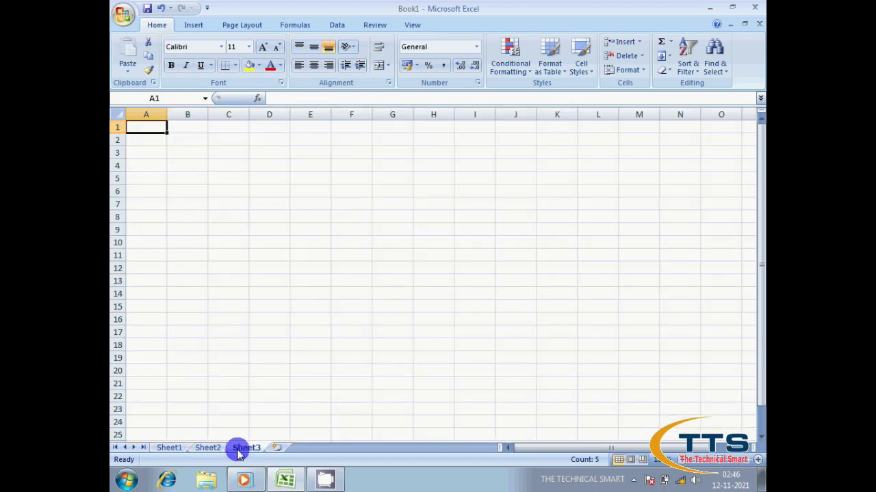
pyautogui.click(199, 446)
pyautogui.click(169, 448)
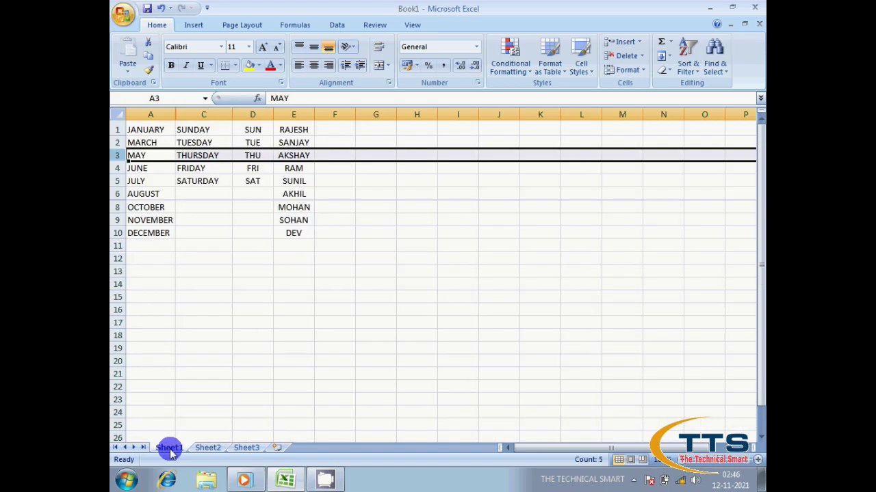
pyautogui.click(250, 450)
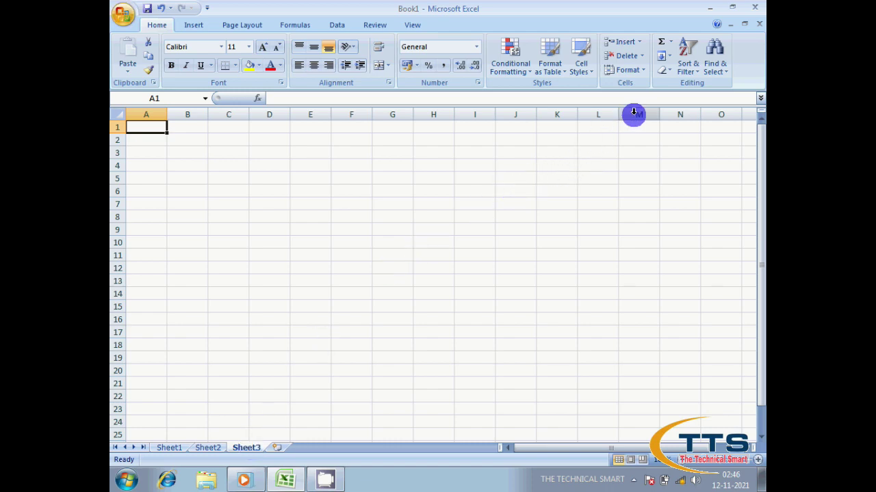
pyautogui.click(642, 59)
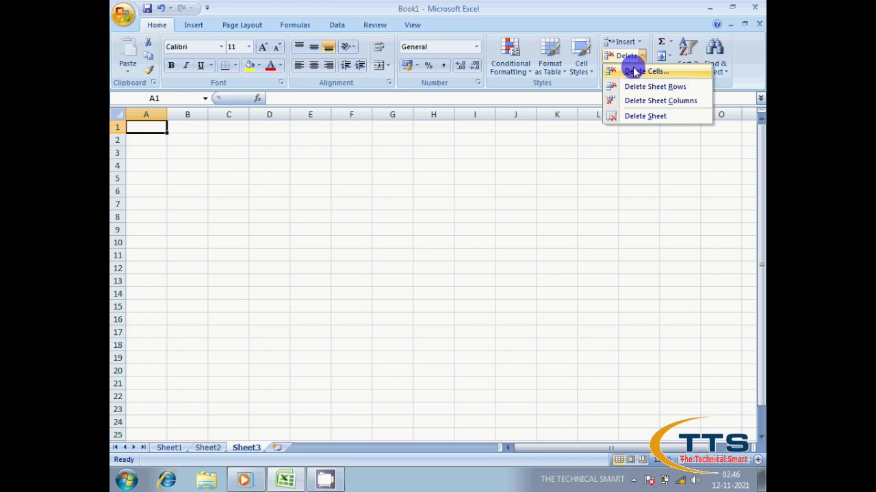
pyautogui.click(642, 117)
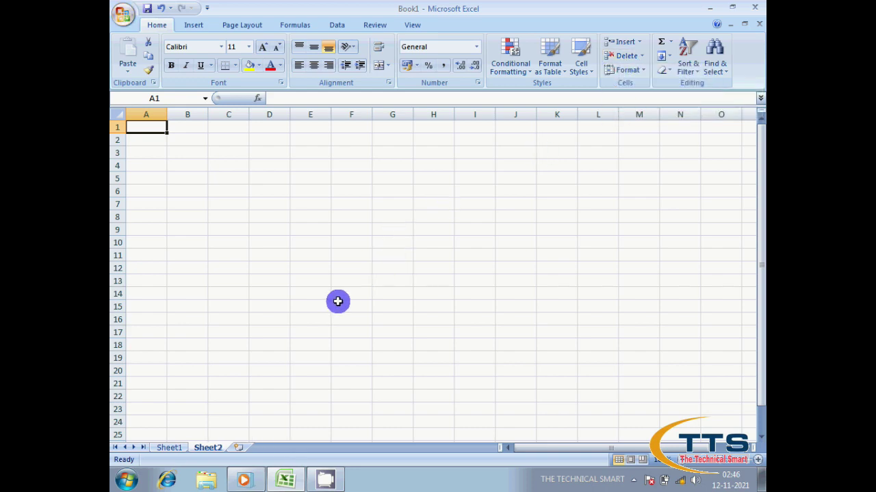
# - Insert a new worksheet after Sheet2, switch between the two sheets, and delete the new one
pyautogui.click(236, 448)
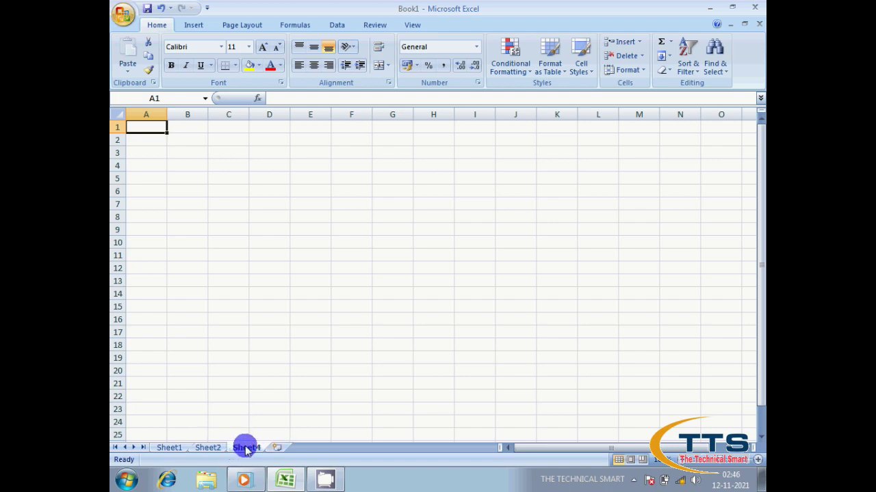
pyautogui.click(215, 448)
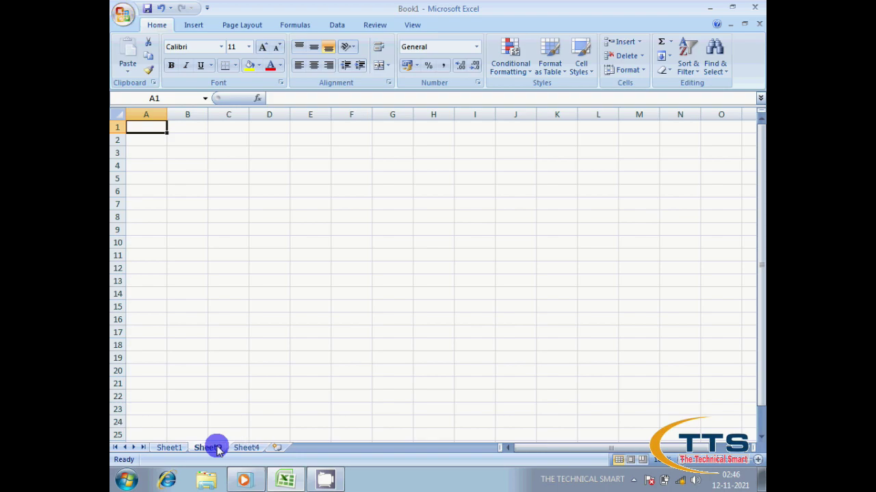
pyautogui.click(241, 448)
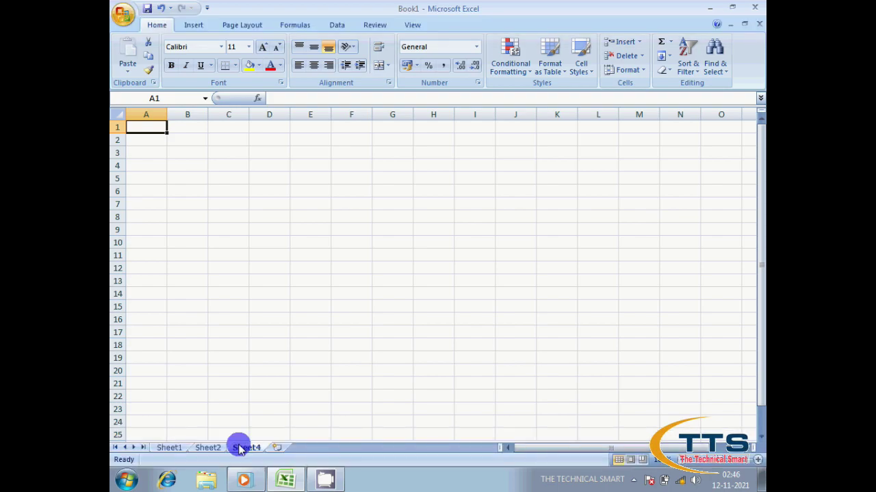
pyautogui.rightClick(240, 448)
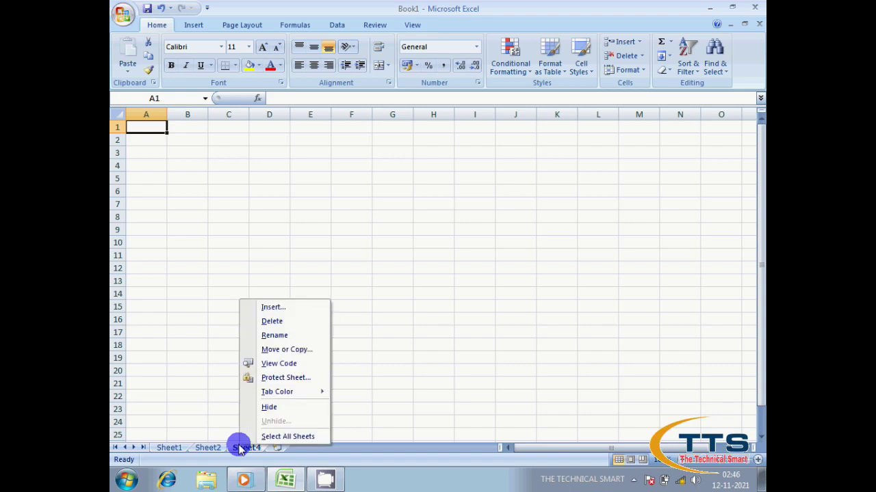
pyautogui.click(272, 322)
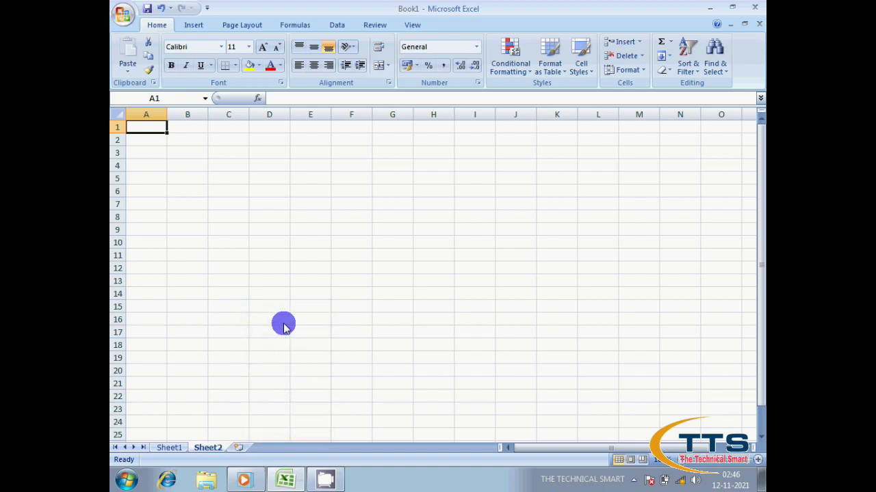
# - Insert another blank worksheet after Sheet2 and keep it in the workbook
pyautogui.click(239, 448)
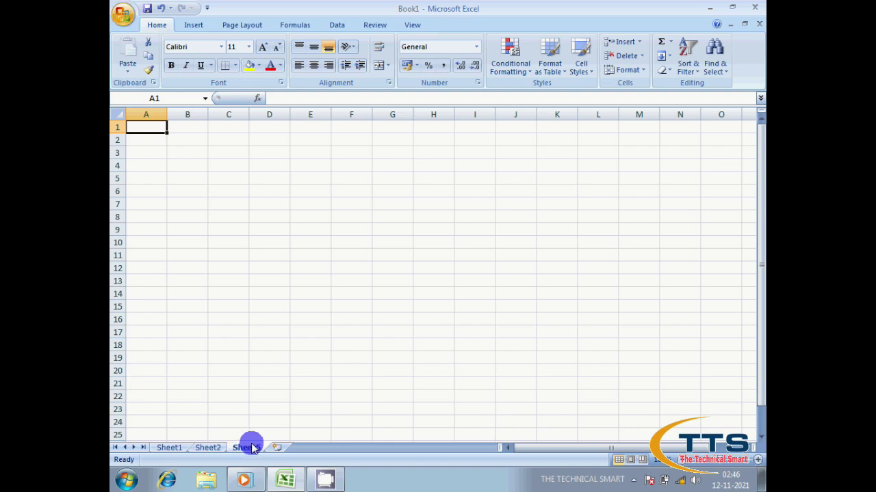
pyautogui.rightClick(252, 448)
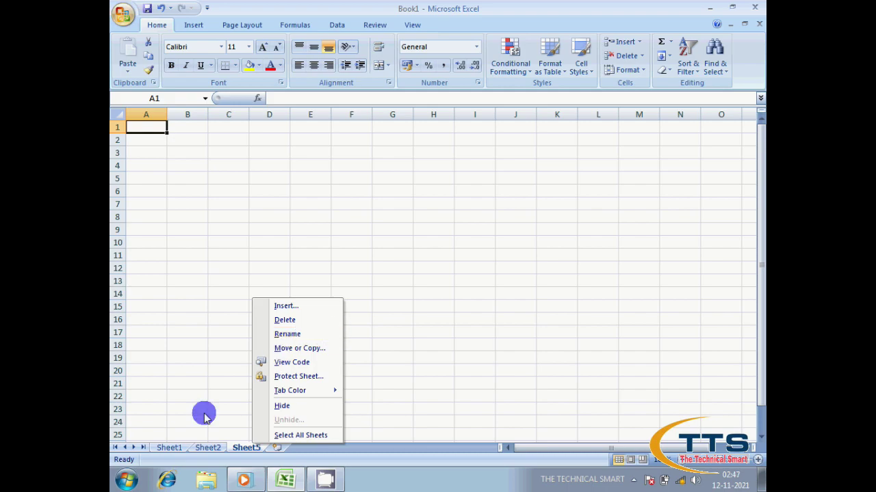
pyautogui.click(189, 358)
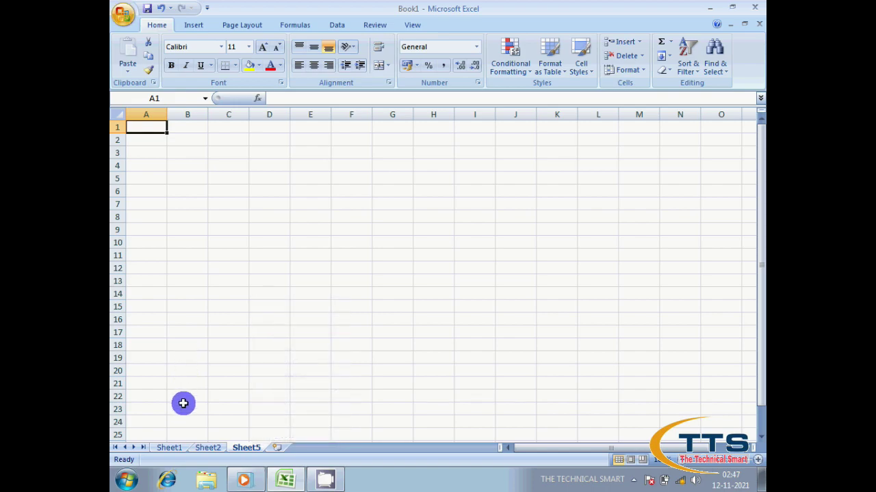
# - Rename Sheet1, which holds the months and weekdays, as WORK
pyautogui.click(171, 448)
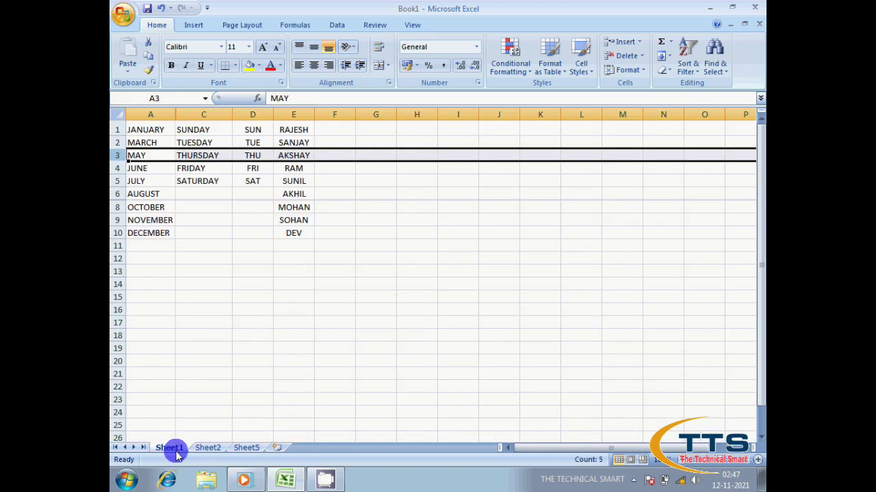
pyautogui.rightClick(171, 449)
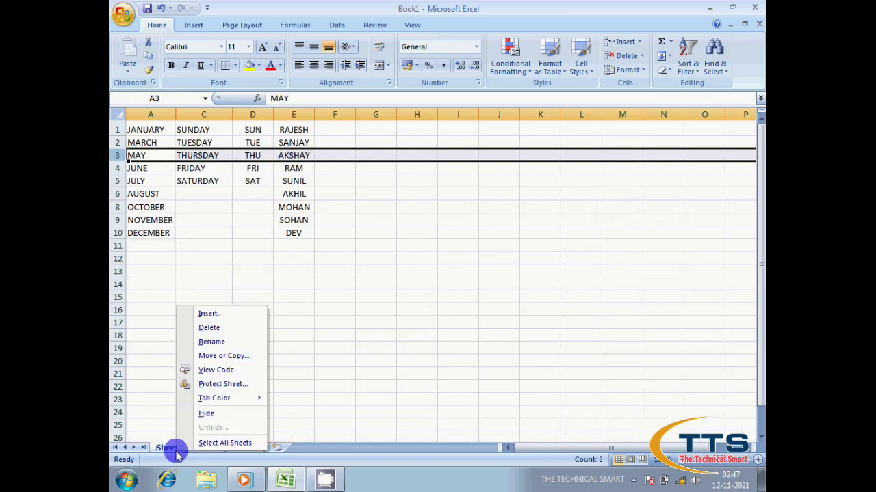
pyautogui.click(225, 343)
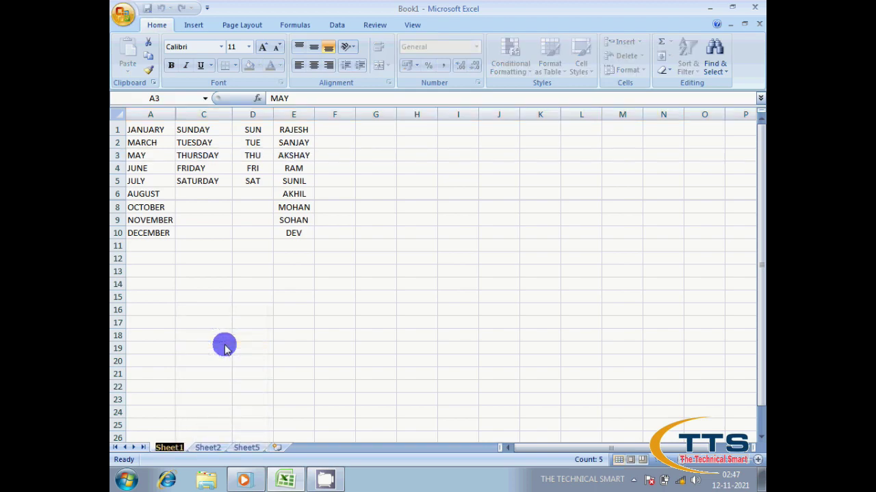
pyautogui.write('WOR')
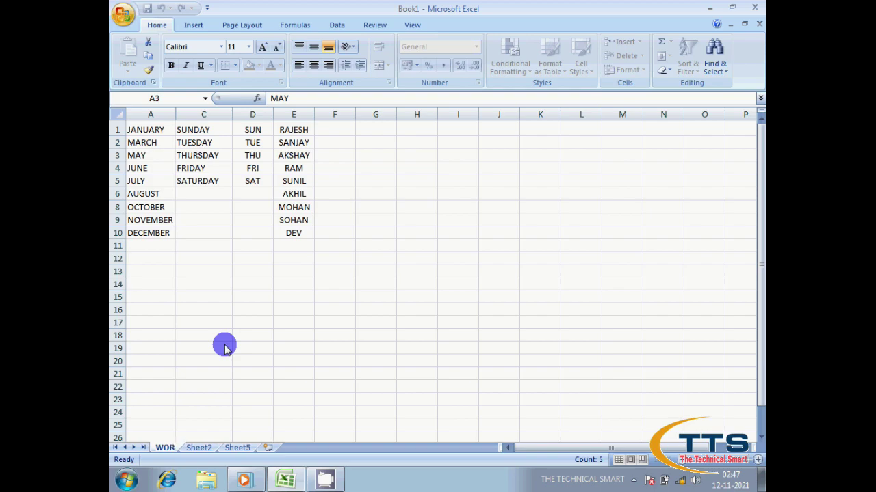
pyautogui.write('K')
pyautogui.click(234, 340)
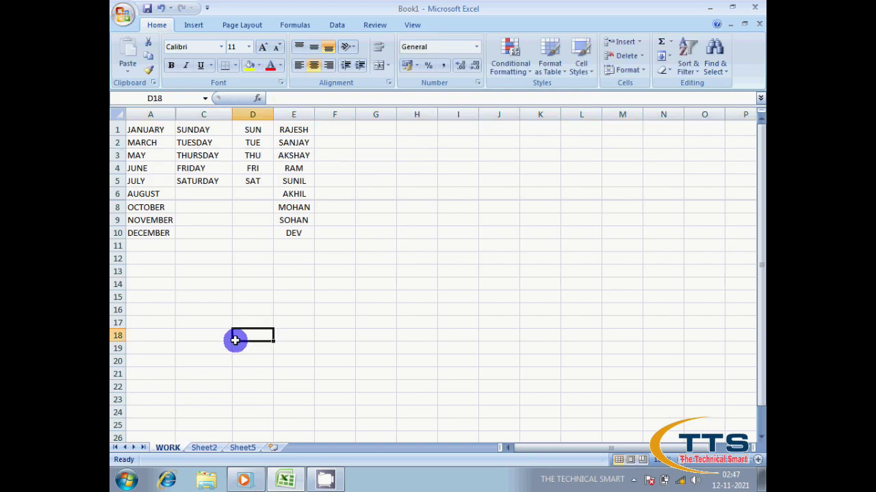
# - Rename the empty Sheet2 as XYZ using the Rename Sheet cell-format option
pyautogui.click(204, 448)
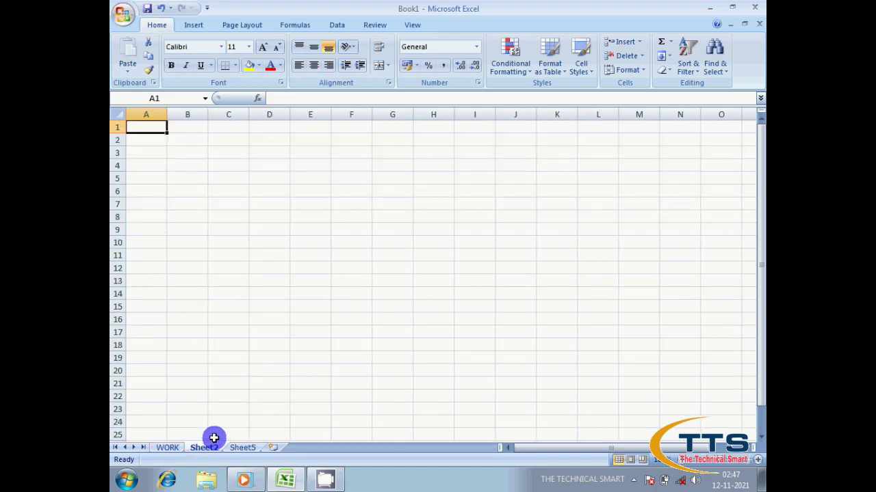
pyautogui.click(627, 70)
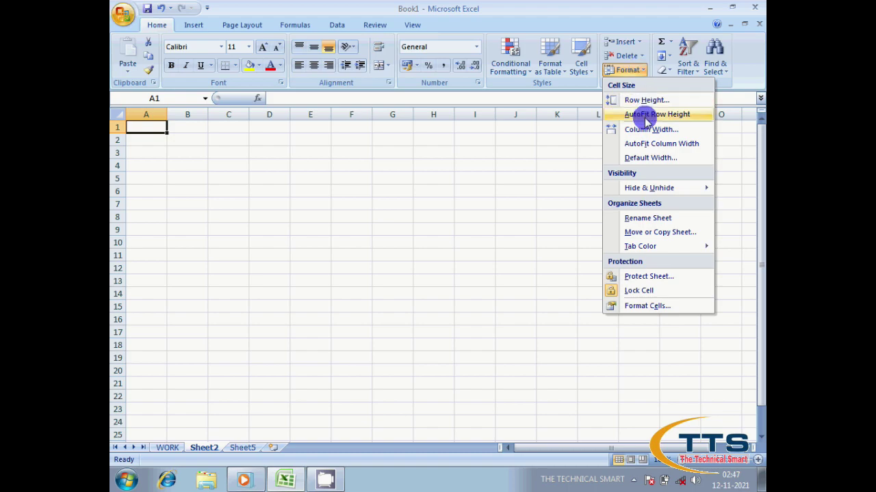
pyautogui.moveTo(650, 188)
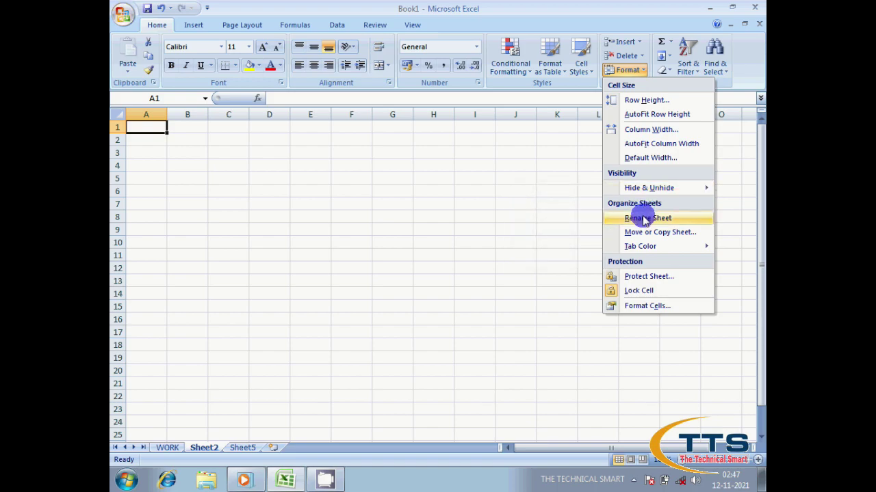
pyautogui.click(643, 219)
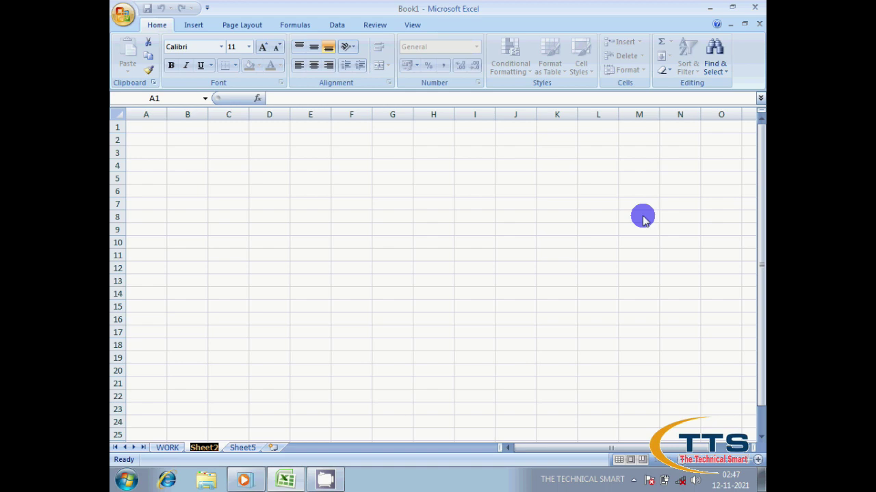
pyautogui.write('X')
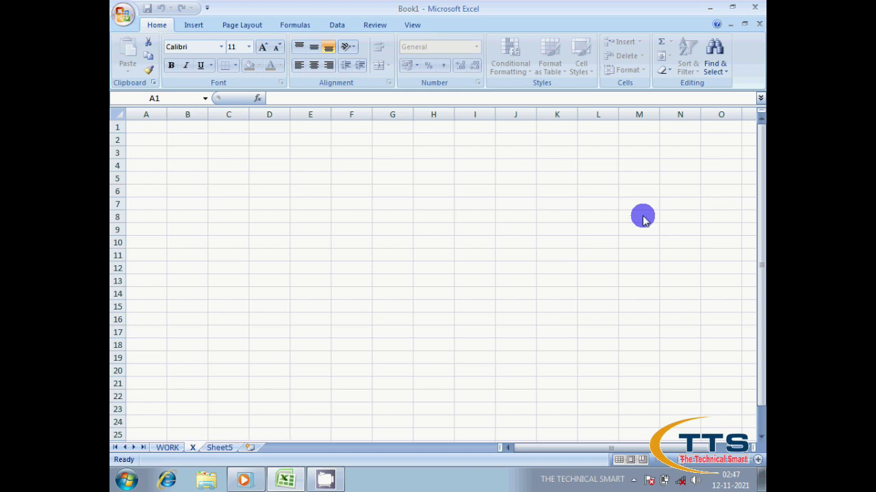
pyautogui.write('YZ')
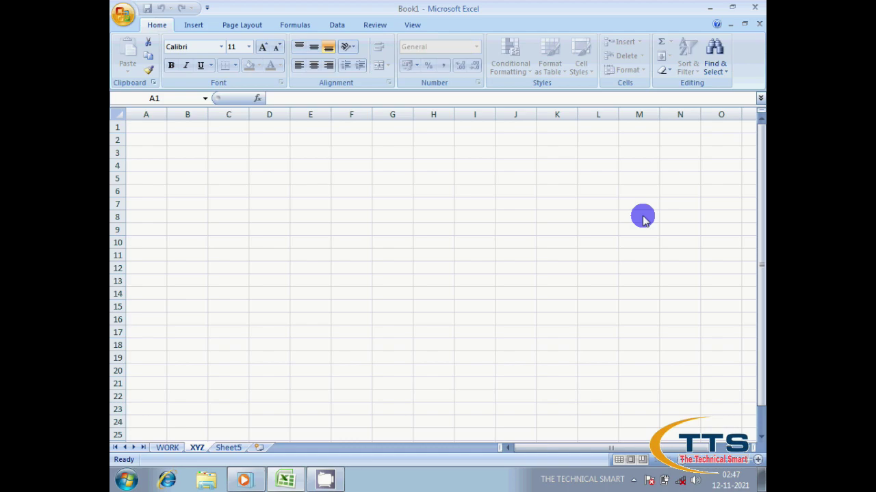
pyautogui.click(627, 208)
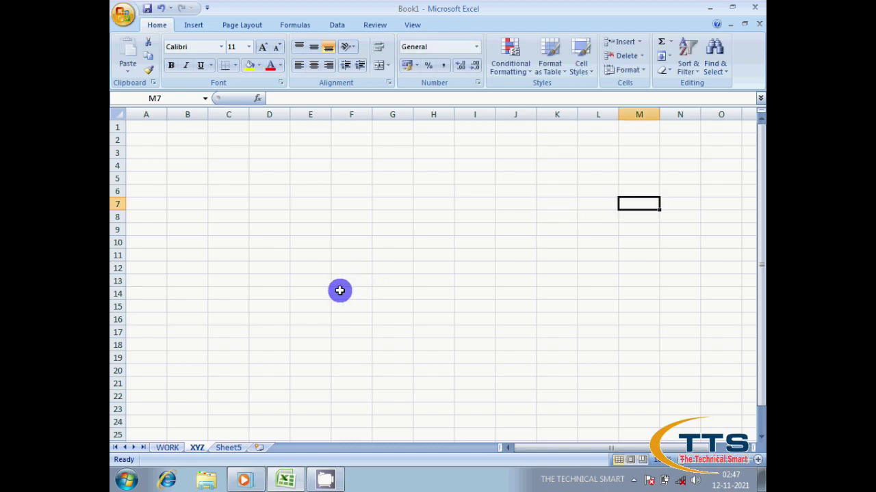